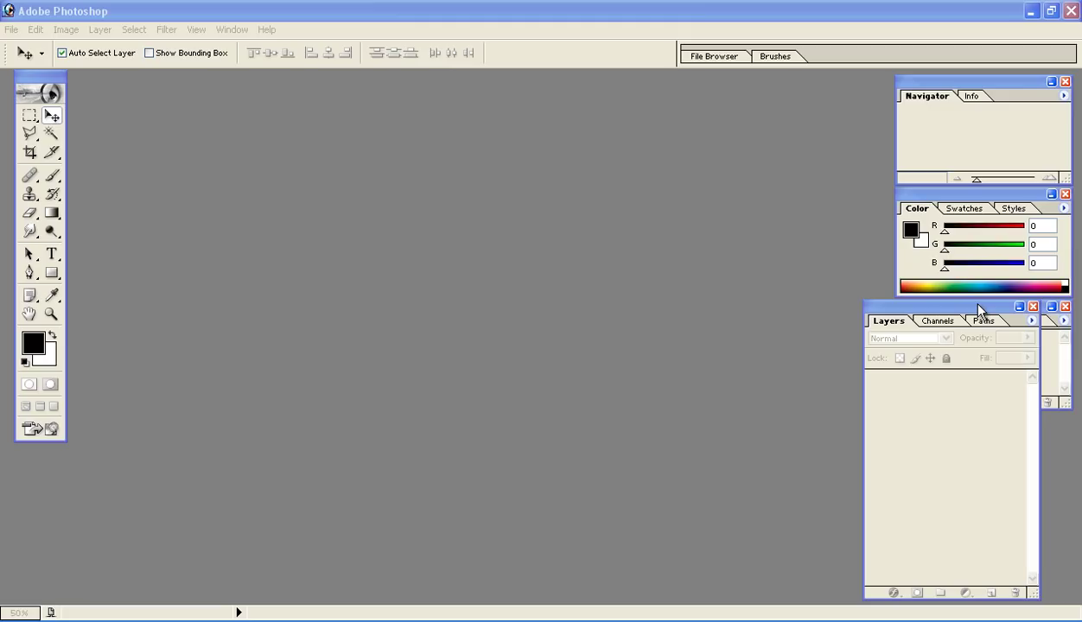
{"action": "left_click", "coordinate": [266, 29]}
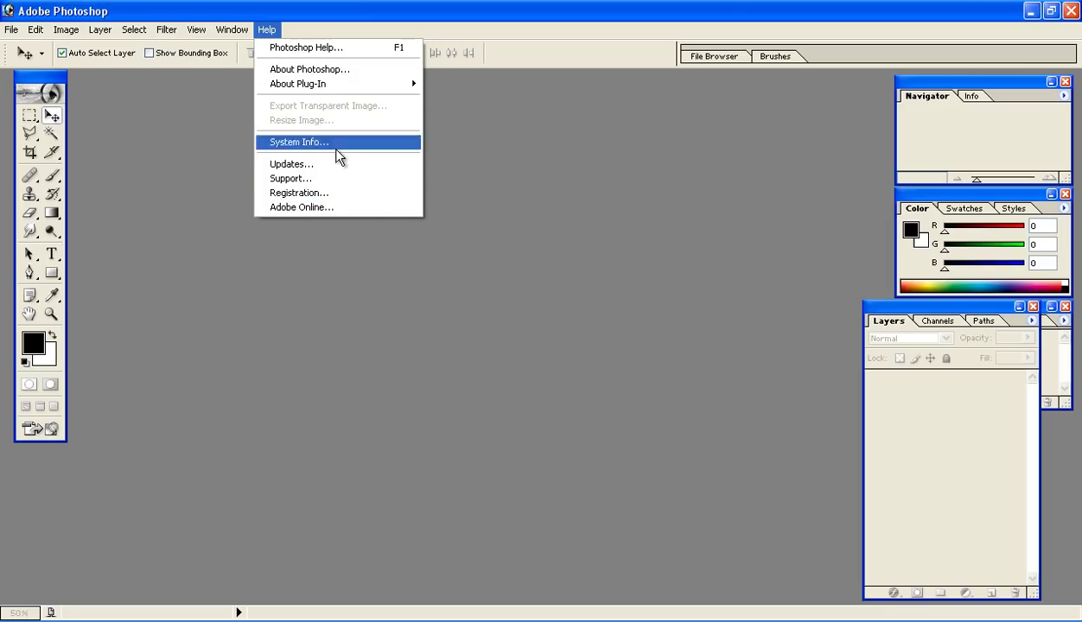
{"action": "left_click", "coordinate": [535, 308]}
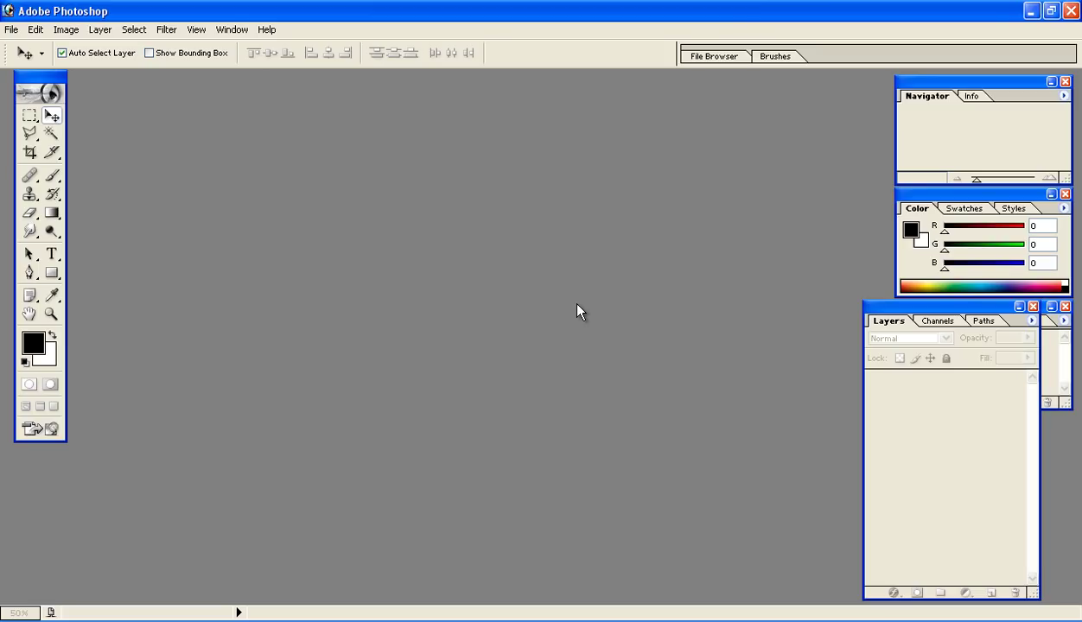
Step: Open barack_20obama_20capitol.jpg from the desktop in Adobe Photoshop
{"action": "left_click", "coordinate": [1031, 11]}
{"action": "left_click", "coordinate": [221, 226]}
{"action": "left_click", "coordinate": [217, 157]}
{"action": "left_click", "coordinate": [222, 229]}
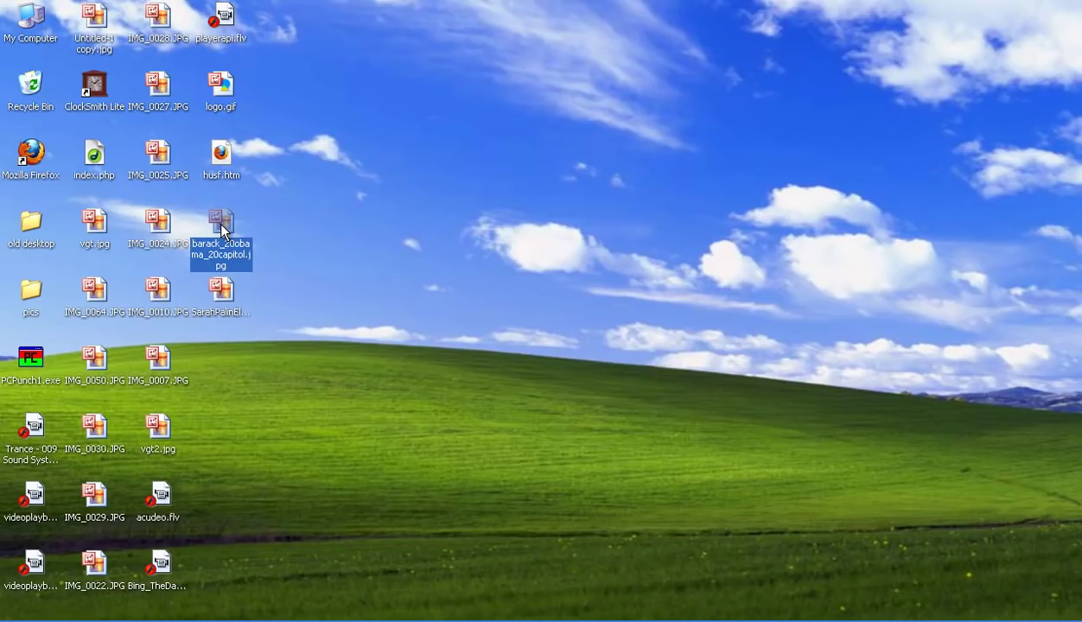
{"action": "right_click", "coordinate": [221, 226]}
{"action": "mouse_move", "coordinate": [439, 370]}
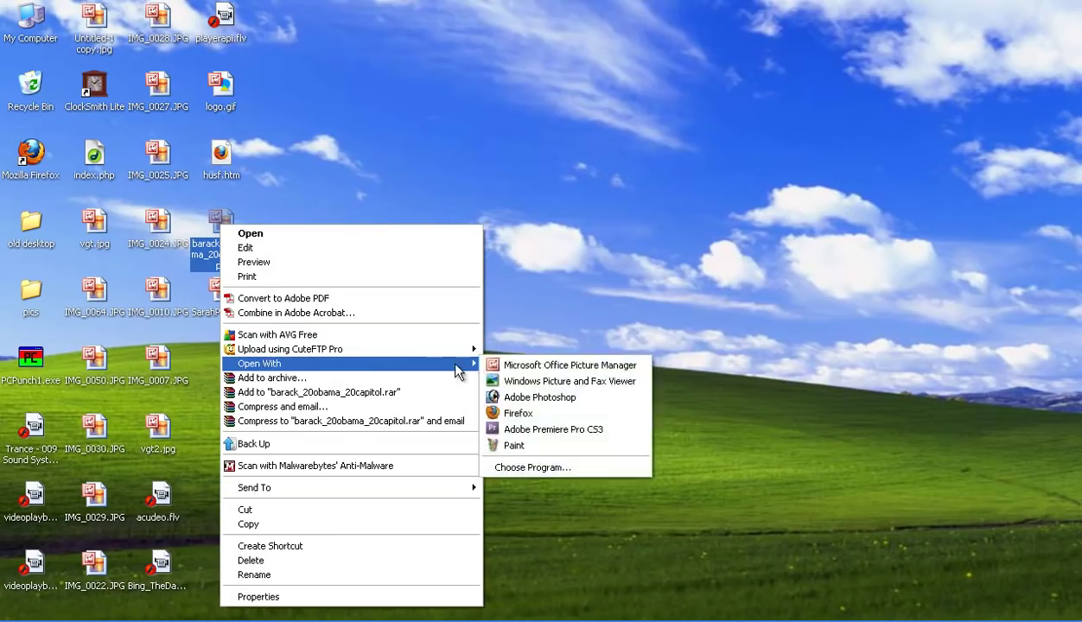
{"action": "left_click", "coordinate": [536, 397]}
{"action": "left_click_drag", "start_coordinate": [243, 90], "coordinate": [341, 98]}
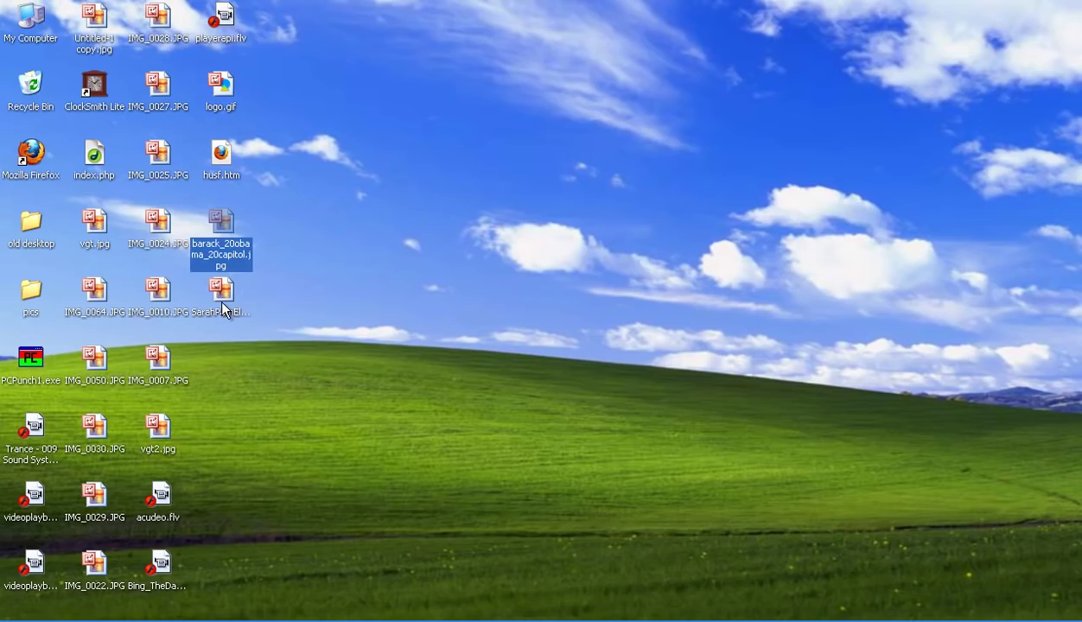
Step: Bring SarahPalinElon.jpg from the desktop into Photoshop as a second image and view it at 25%
{"action": "left_click_drag", "start_coordinate": [223, 294], "coordinate": [627, 296]}
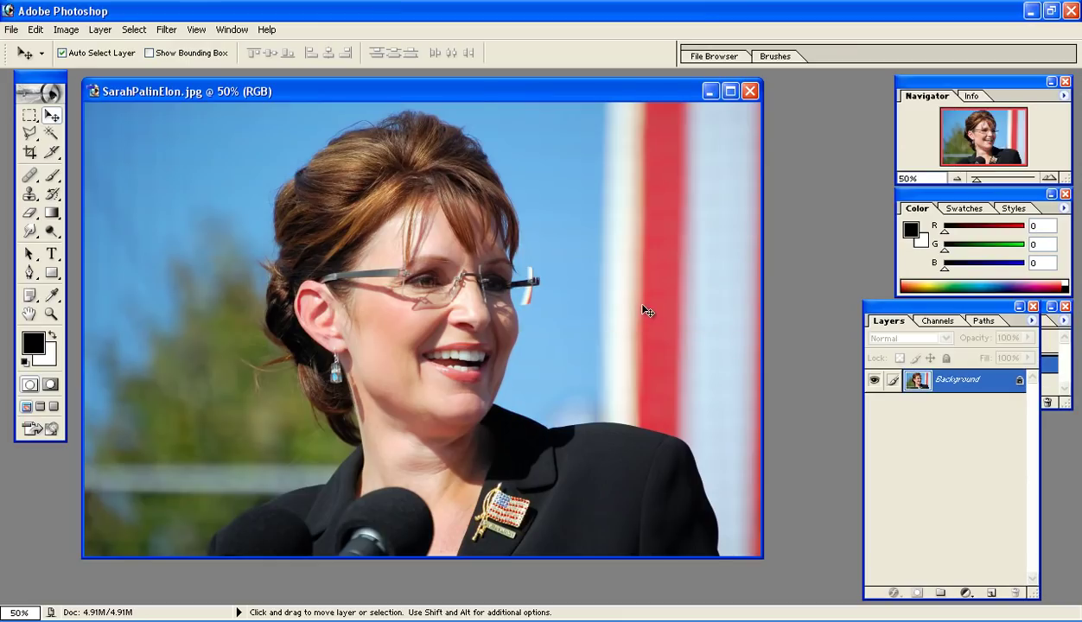
{"action": "left_click_drag", "start_coordinate": [496, 98], "coordinate": [478, 104]}
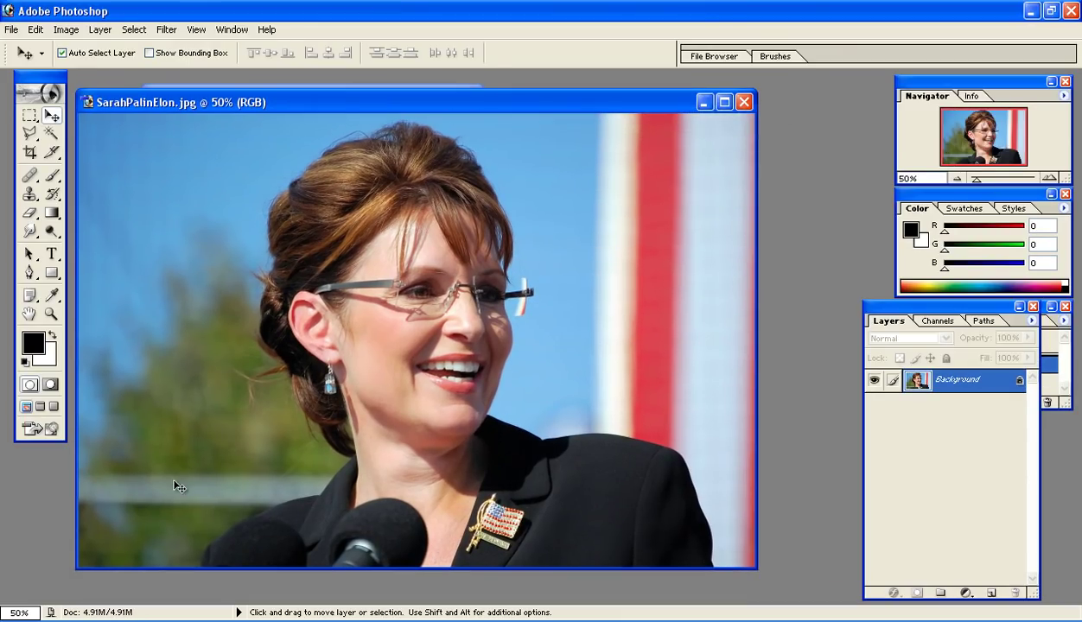
{"action": "key", "text": "ctrl+minus"}
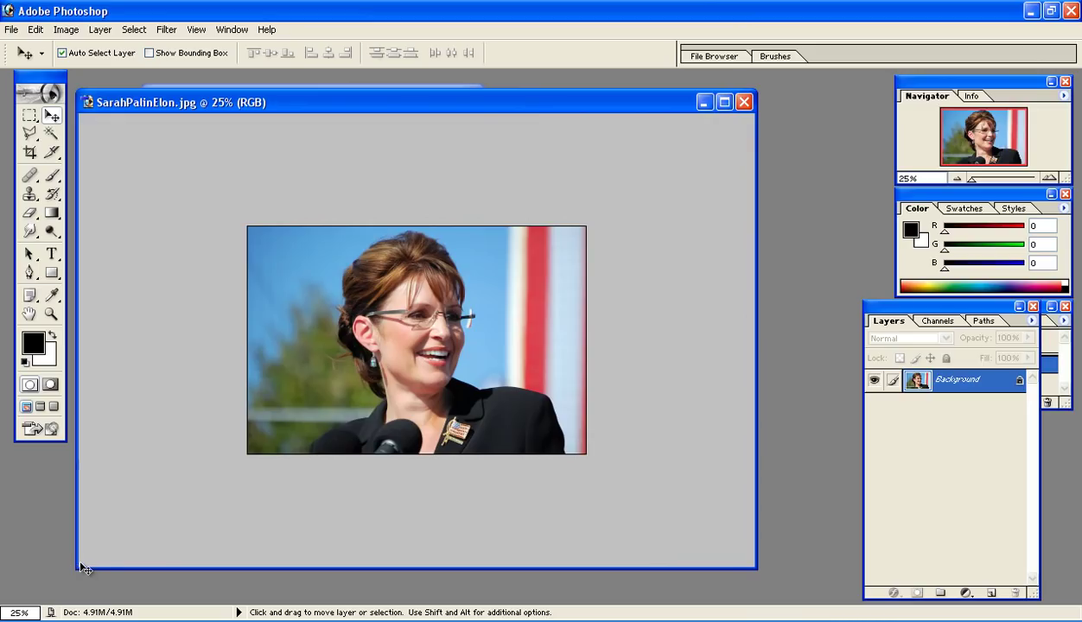
Step: Arrange the two image windows side by side so both pictures are accessible
{"action": "left_click_drag", "start_coordinate": [76, 557], "coordinate": [333, 557]}
{"action": "left_click_drag", "start_coordinate": [518, 106], "coordinate": [709, 88]}
{"action": "left_click", "coordinate": [317, 96]}
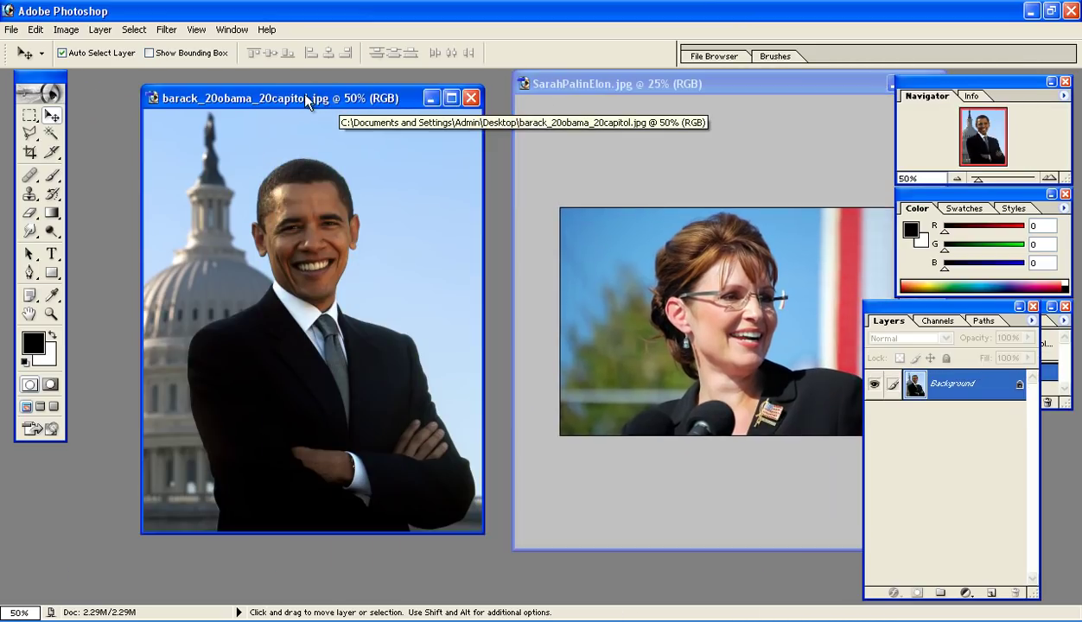
{"action": "left_click_drag", "start_coordinate": [316, 98], "coordinate": [285, 101]}
{"action": "mouse_move", "coordinate": [635, 90]}
{"action": "left_mouse_down"}
{"action": "mouse_move", "coordinate": [603, 95]}
{"action": "mouse_move", "coordinate": [610, 176]}
{"action": "mouse_move", "coordinate": [619, 87]}
{"action": "left_mouse_up"}
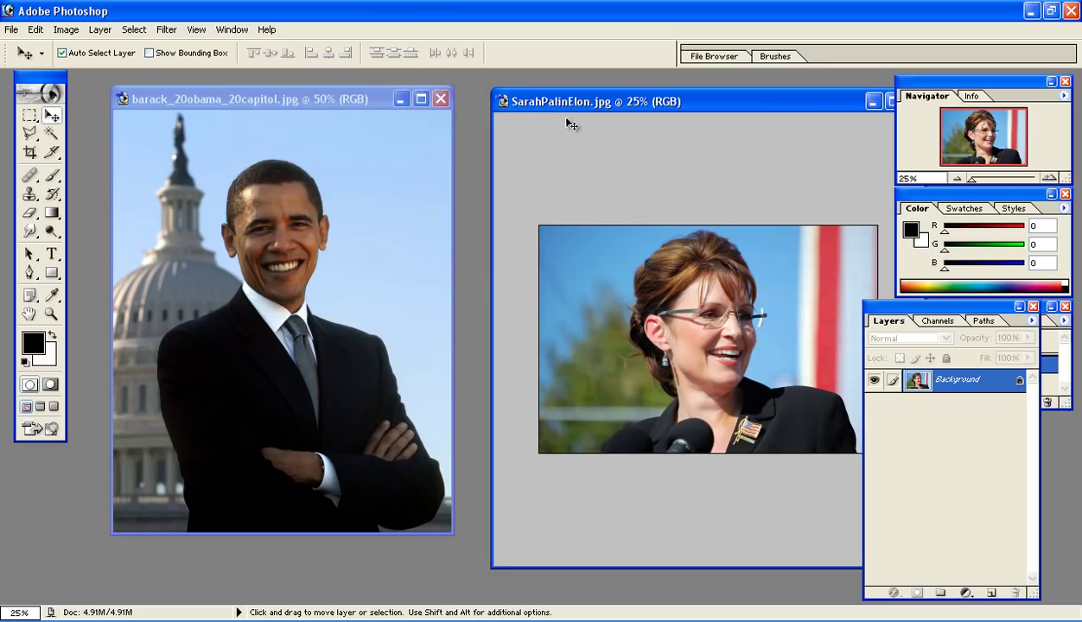
{"action": "left_click_drag", "start_coordinate": [629, 104], "coordinate": [614, 98]}
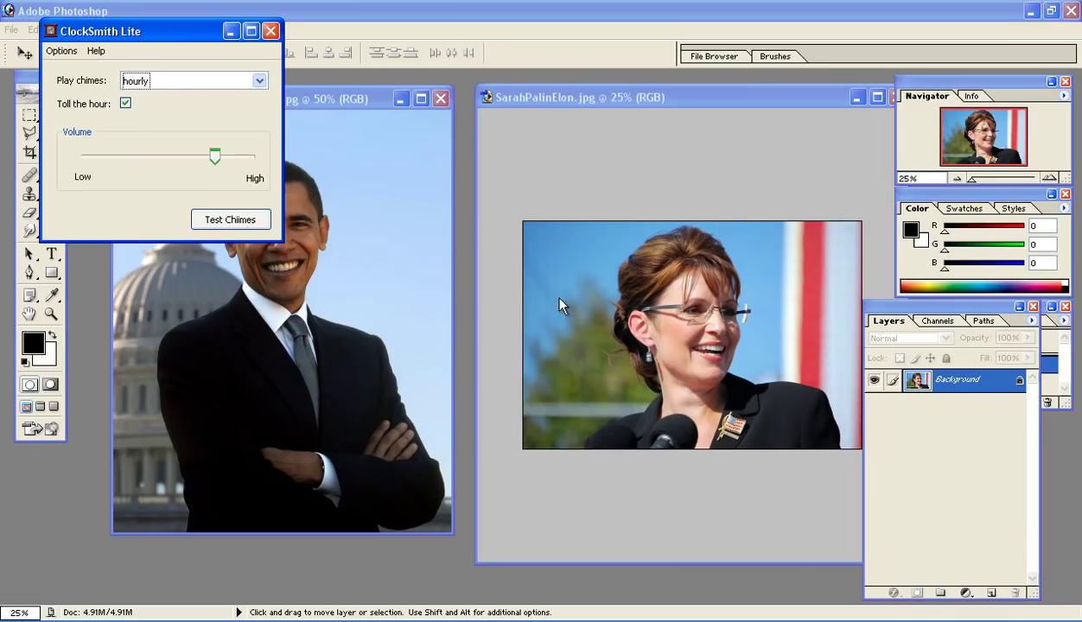
Step: Dismiss the ClockSmith Lite window and make SarahPalinElon.jpg the active image
{"action": "left_click", "coordinate": [246, 224]}
{"action": "left_click", "coordinate": [231, 221]}
{"action": "left_click", "coordinate": [271, 31]}
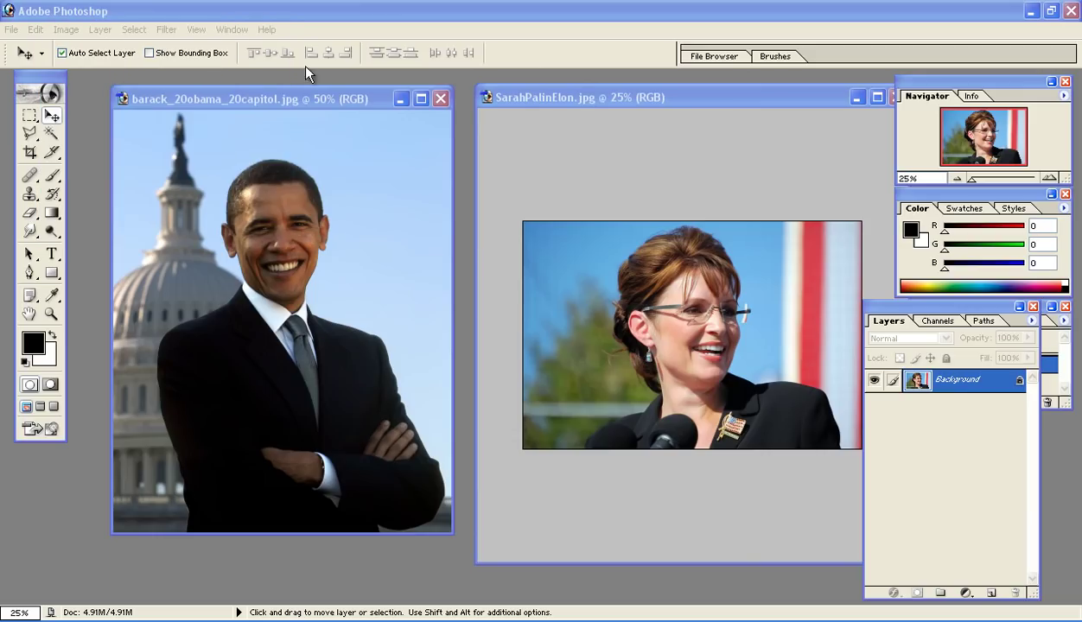
{"action": "left_click", "coordinate": [693, 101]}
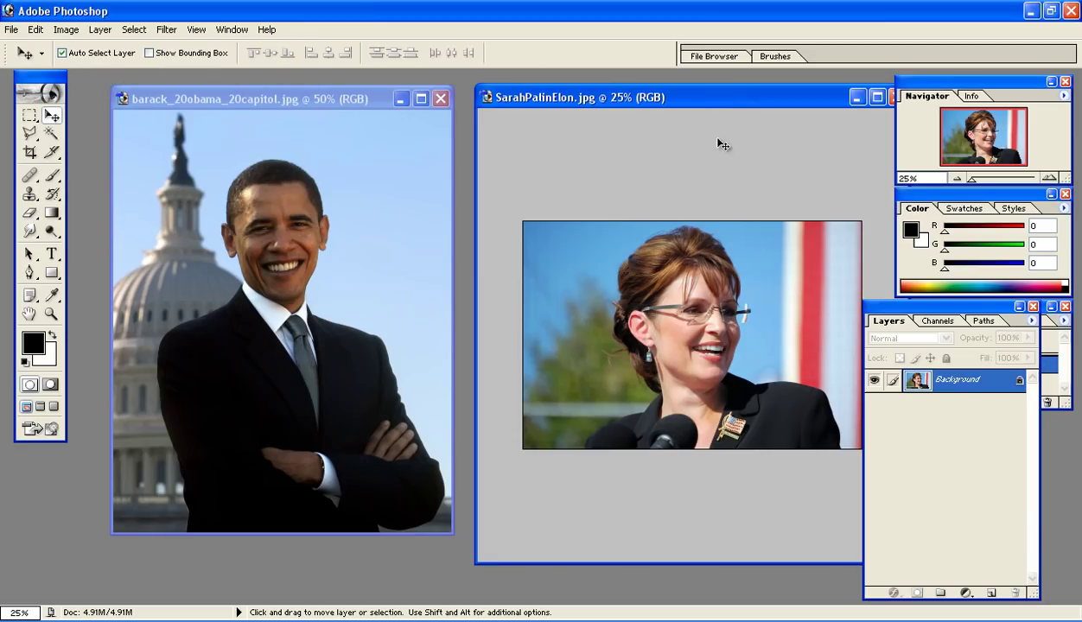
Step: Copy the SarahPalinElon.jpg background into the barack_20obama_20capitol.jpg image as a new layer and enlarge that image's window around the canvas
{"action": "left_click_drag", "start_coordinate": [953, 389], "coordinate": [289, 248]}
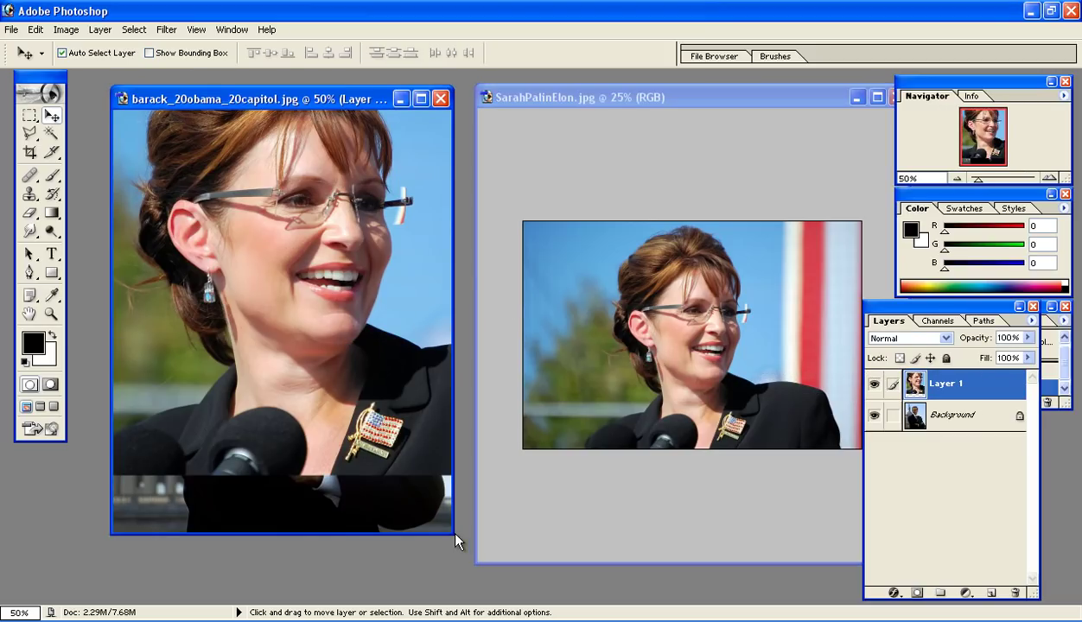
{"action": "left_click_drag", "start_coordinate": [450, 529], "coordinate": [630, 600]}
{"action": "left_click_drag", "start_coordinate": [393, 213], "coordinate": [599, 314]}
Step: Scale Layer 1 proportionally to about 53.5% and position the woman's portrait over the man's head and shoulders
{"action": "key", "text": "ctrl+t"}
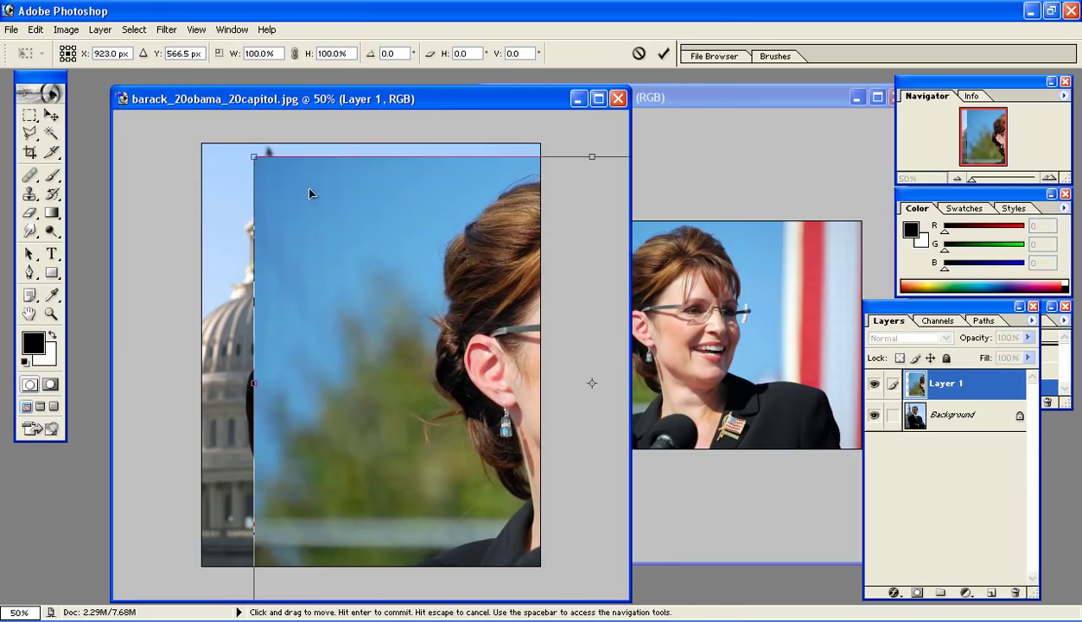
{"action": "left_click_drag", "start_coordinate": [253, 156], "coordinate": [479, 306]}
{"action": "left_click_drag", "start_coordinate": [510, 415], "coordinate": [278, 260]}
{"action": "left_click_drag", "start_coordinate": [224, 154], "coordinate": [354, 247]}
{"action": "left_click_drag", "start_coordinate": [449, 316], "coordinate": [320, 296]}
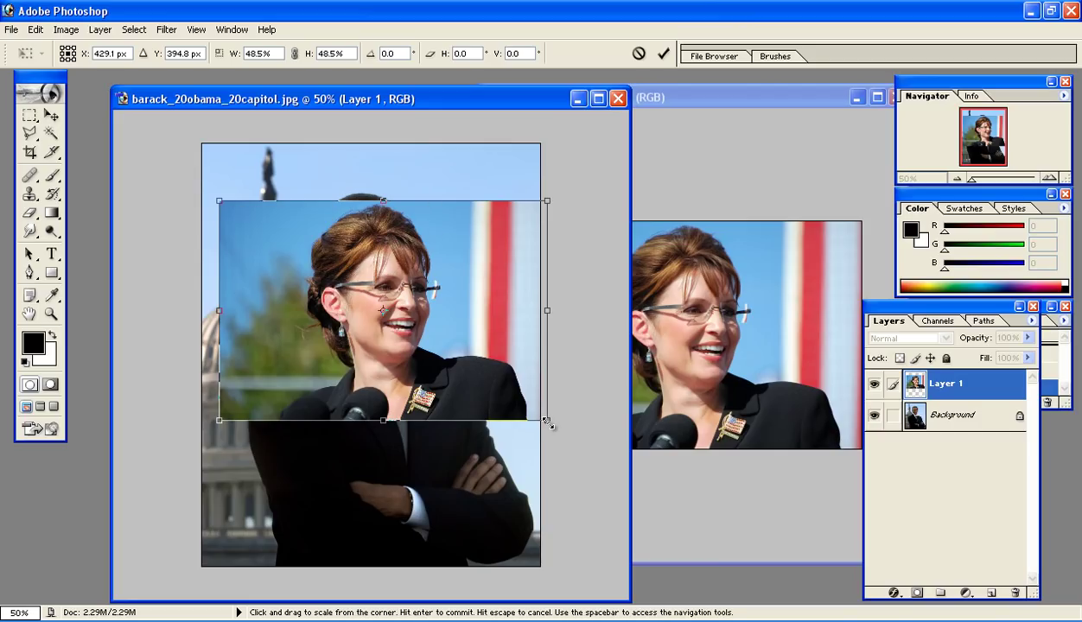
{"action": "left_click_drag", "start_coordinate": [546, 421], "coordinate": [342, 283]}
{"action": "left_click_drag", "start_coordinate": [284, 390], "coordinate": [562, 450]}
{"action": "key", "text": "ctrl"}
{"action": "left_click_drag", "start_coordinate": [510, 413], "coordinate": [502, 367]}
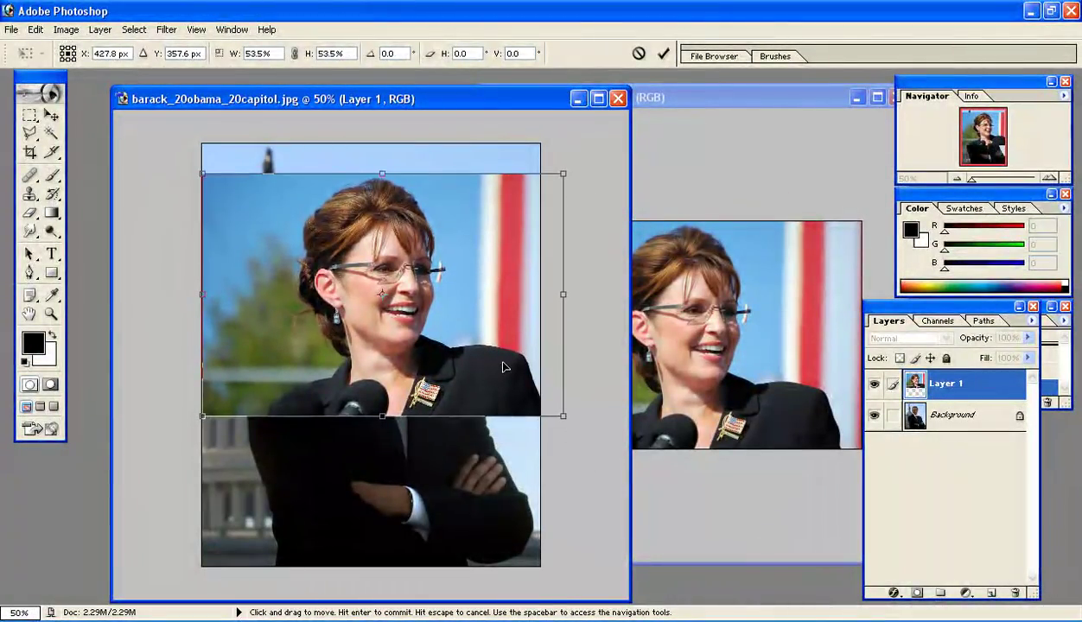
{"action": "key", "text": "Return"}
{"action": "mouse_move", "coordinate": [458, 324]}
{"action": "left_mouse_down"}
{"action": "mouse_move", "coordinate": [493, 333]}
{"action": "mouse_move", "coordinate": [460, 413]}
{"action": "mouse_move", "coordinate": [445, 346]}
{"action": "mouse_move", "coordinate": [452, 320]}
{"action": "mouse_move", "coordinate": [447, 350]}
{"action": "mouse_move", "coordinate": [432, 323]}
{"action": "mouse_move", "coordinate": [451, 319]}
{"action": "left_mouse_up"}
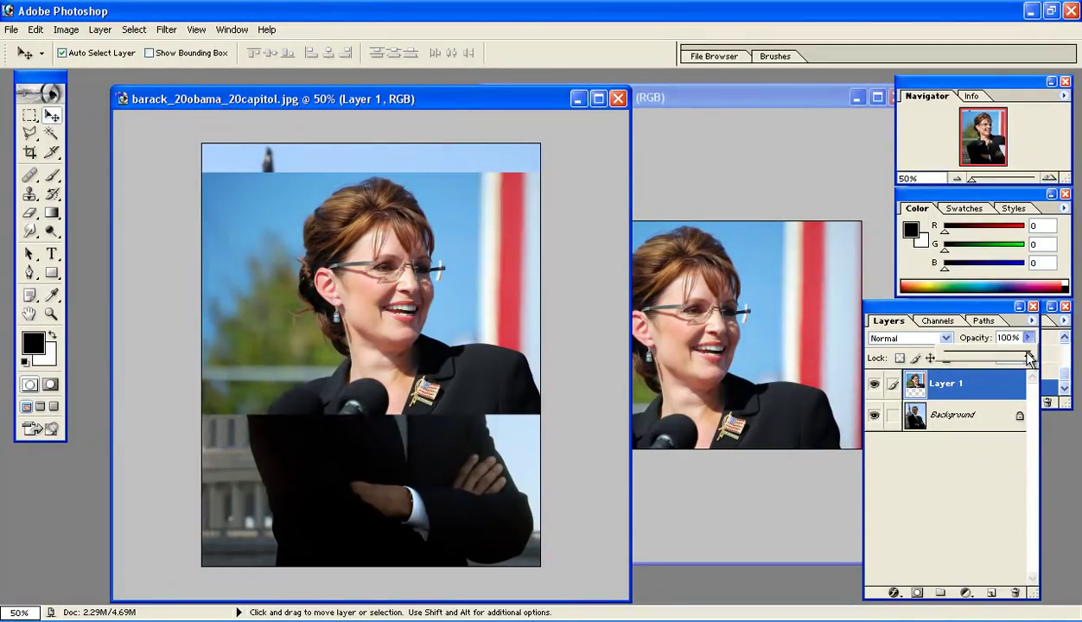
Step: Scale Layer 1 to about 80.2% over the man's head while its opacity is at 65%, and return the opacity to 100%
{"action": "mouse_move", "coordinate": [995, 360]}
{"action": "left_mouse_down"}
{"action": "mouse_move", "coordinate": [971, 359]}
{"action": "mouse_move", "coordinate": [1015, 361]}
{"action": "mouse_move", "coordinate": [981, 359]}
{"action": "mouse_move", "coordinate": [999, 360]}
{"action": "left_mouse_up"}
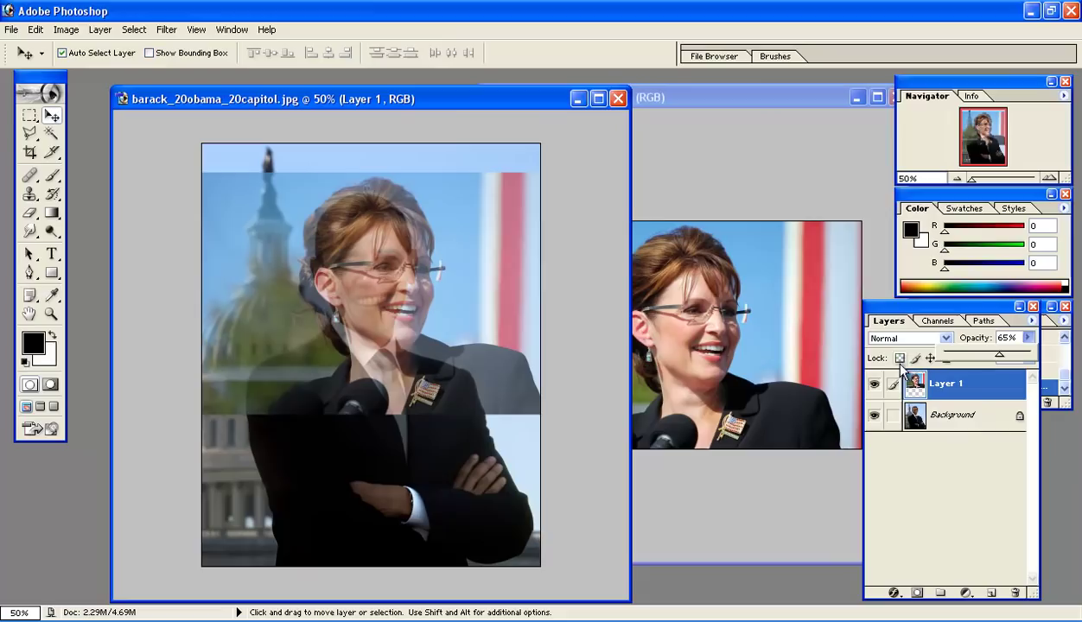
{"action": "key", "text": "ctrl+t"}
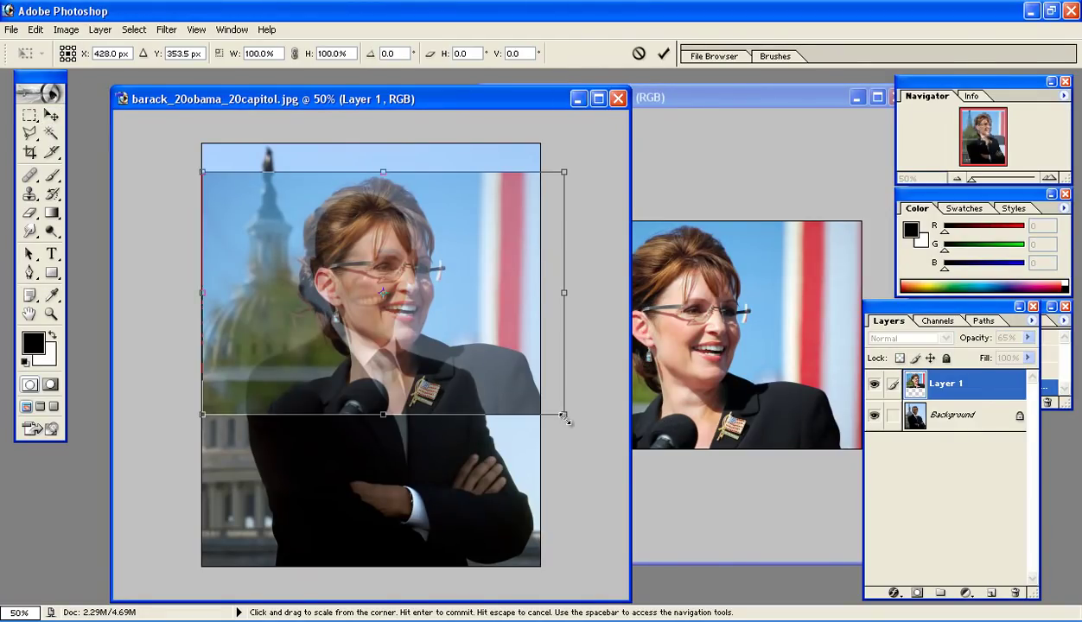
{"action": "left_click_drag", "start_coordinate": [563, 417], "coordinate": [503, 380]}
{"action": "left_click_drag", "start_coordinate": [432, 271], "coordinate": [453, 286]}
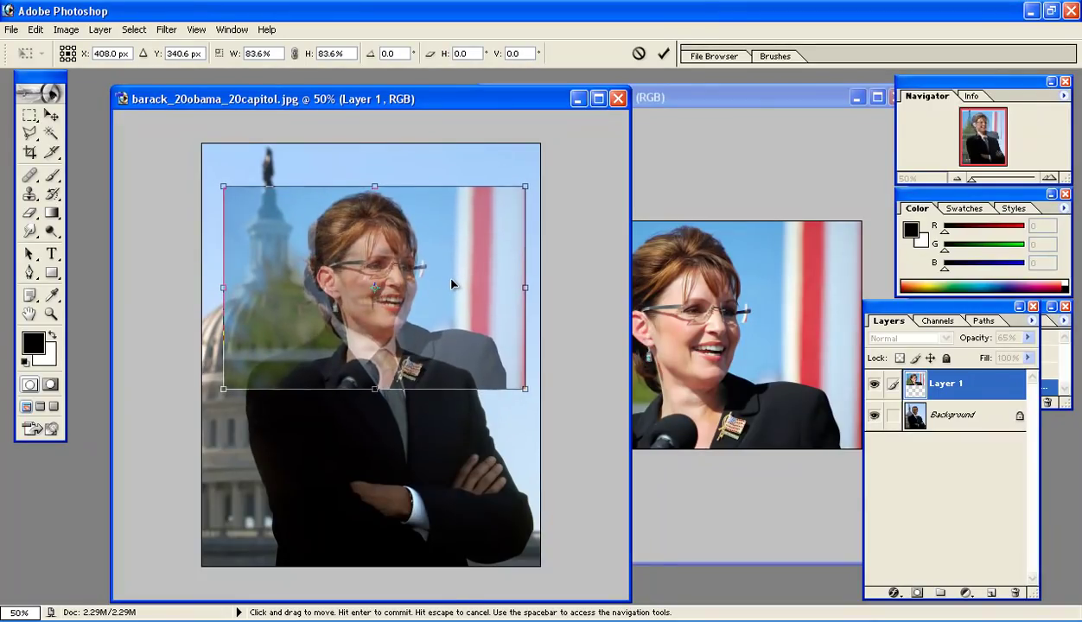
{"action": "left_click_drag", "start_coordinate": [508, 374], "coordinate": [514, 375]}
{"action": "left_click_drag", "start_coordinate": [488, 338], "coordinate": [489, 334]}
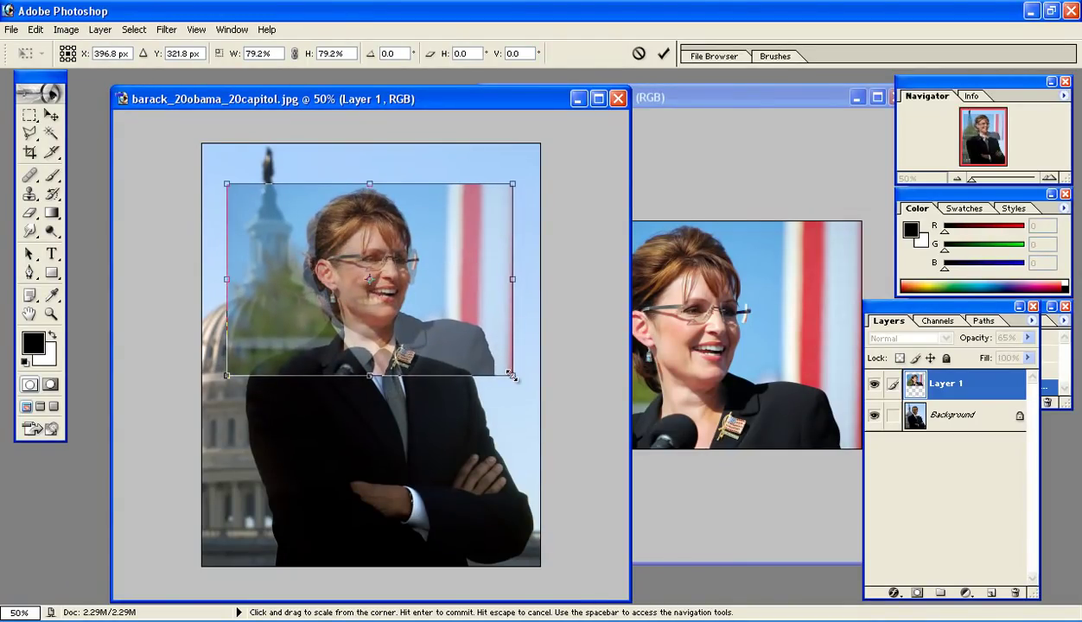
{"action": "left_click_drag", "start_coordinate": [511, 377], "coordinate": [515, 381]}
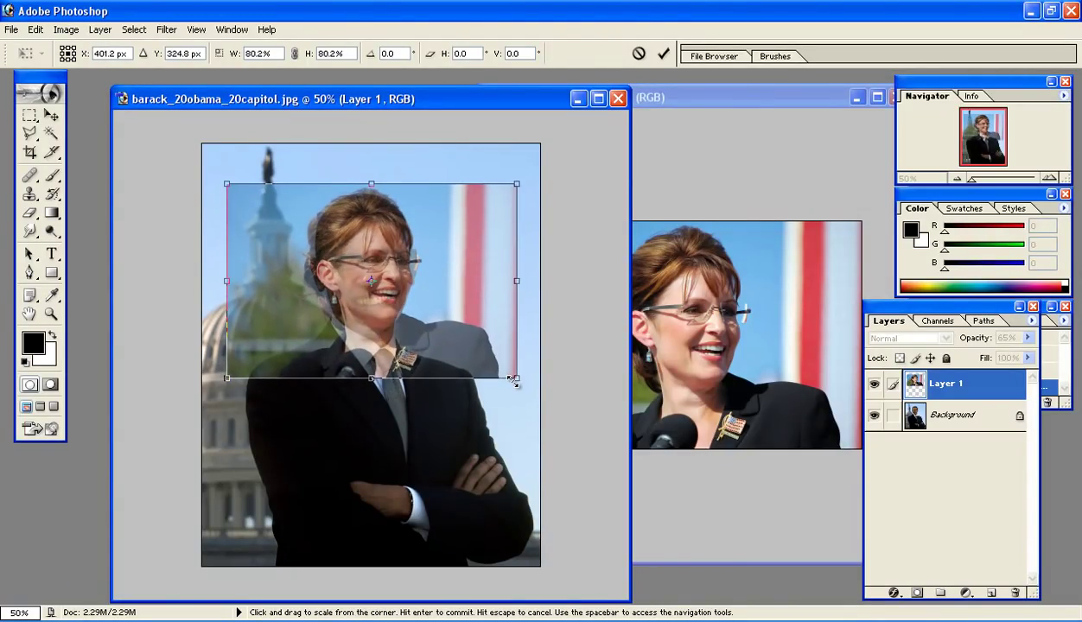
{"action": "key", "text": "Return"}
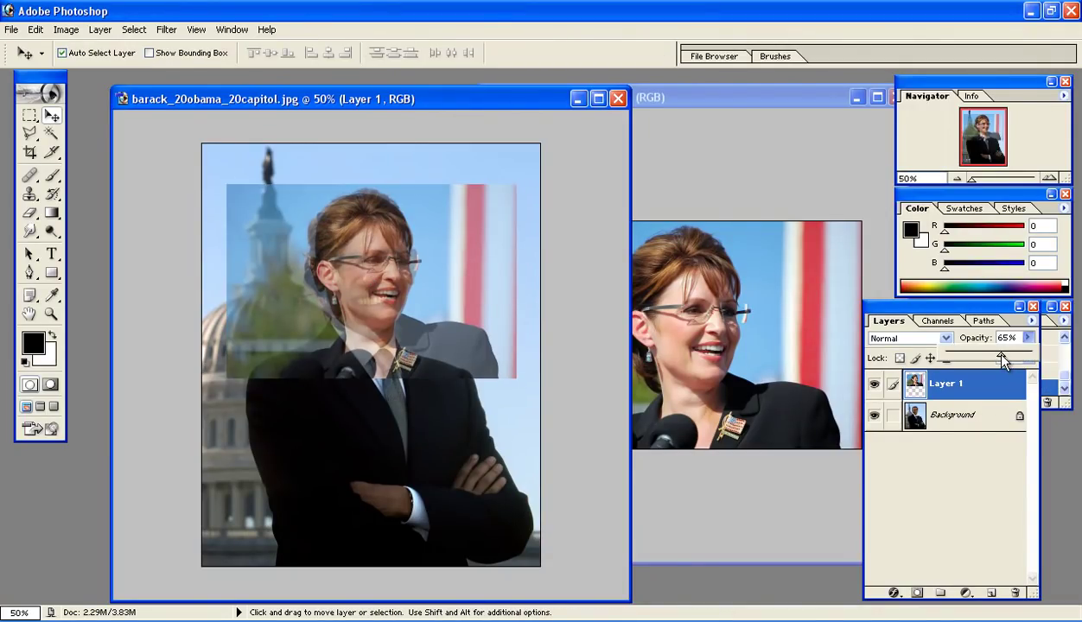
{"action": "left_click_drag", "start_coordinate": [1002, 361], "coordinate": [1028, 357]}
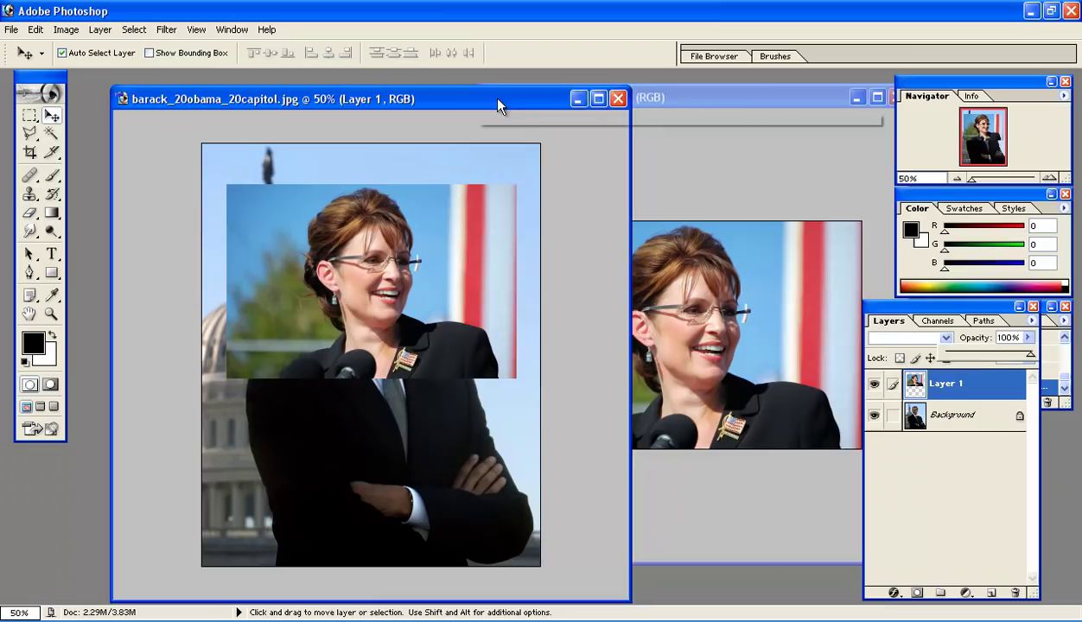
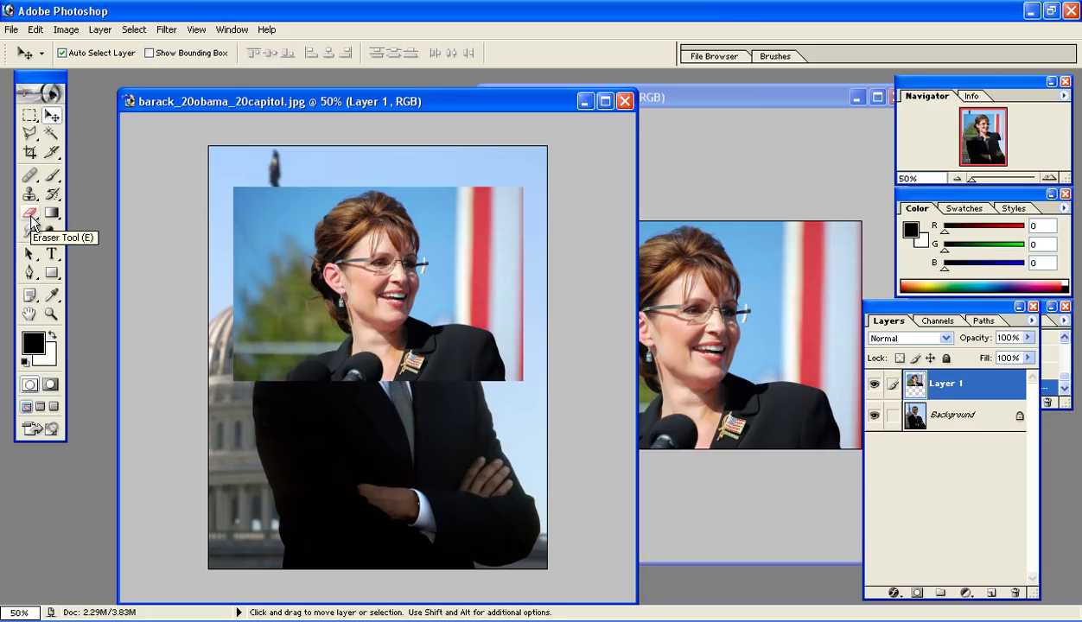
Step: Choose the Magic Eraser, try it at tolerance 32 on the blue sky beside the woman's head, and undo the erasure
{"action": "left_click_drag", "start_coordinate": [32, 222], "coordinate": [95, 246]}
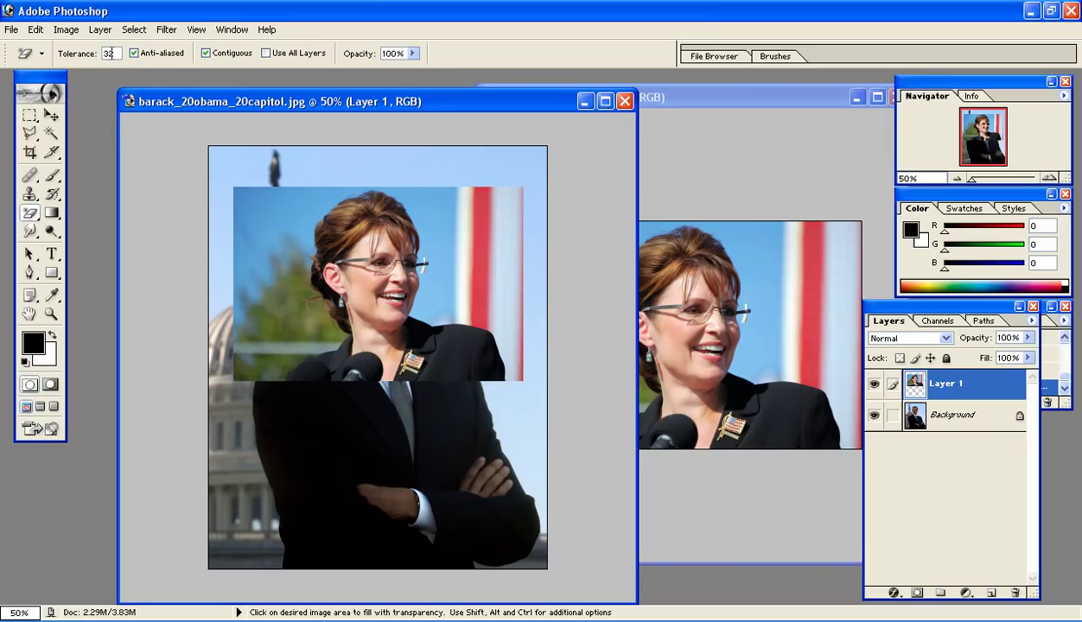
{"action": "left_click", "coordinate": [442, 210]}
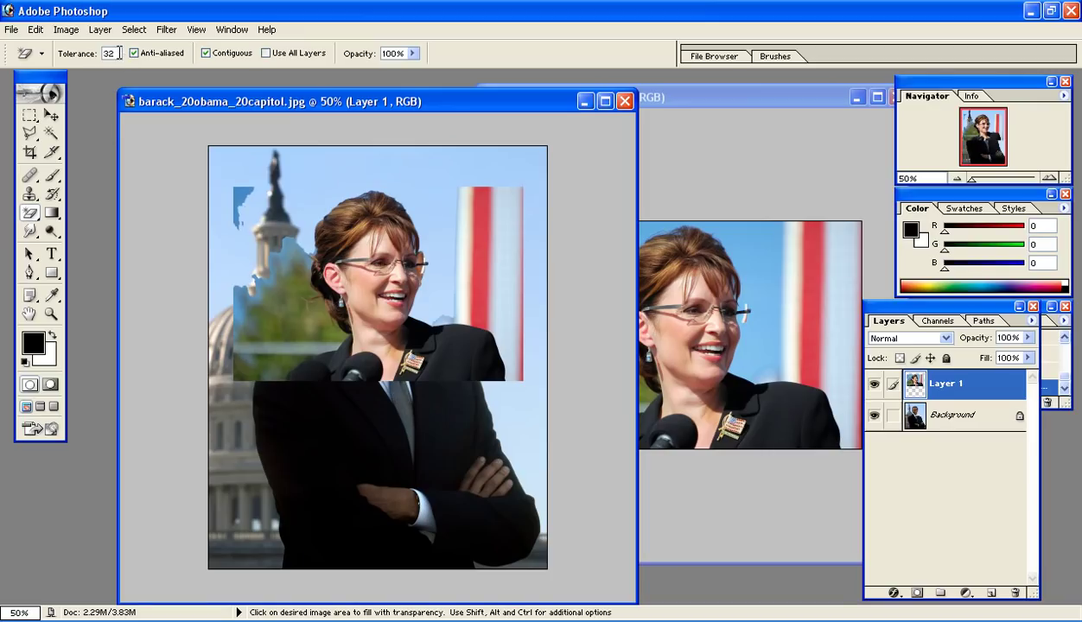
{"action": "key", "text": "ctrl+z"}
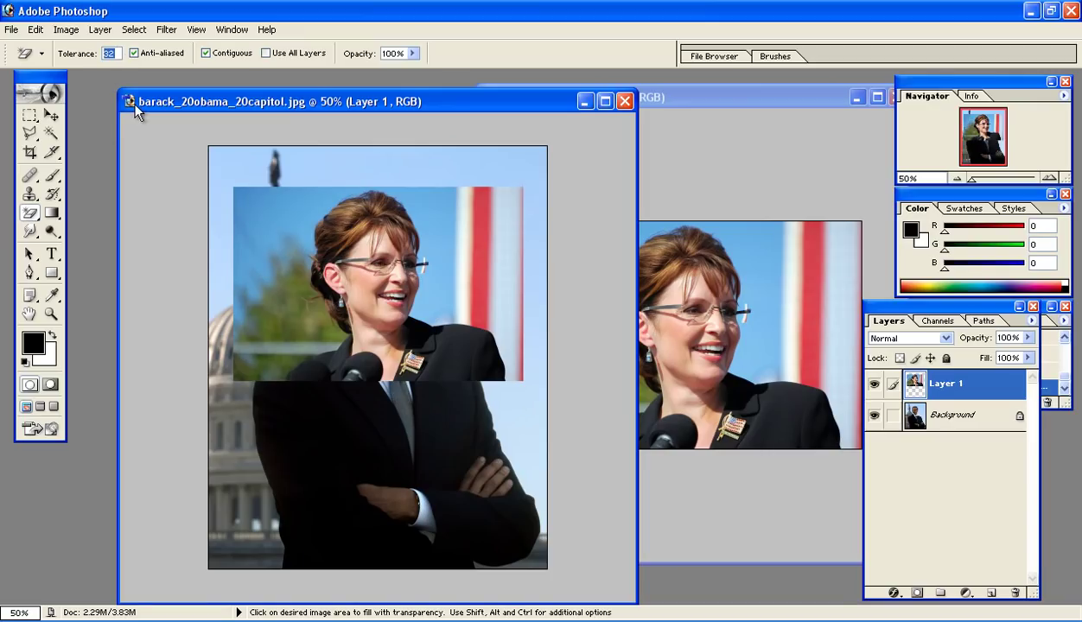
Step: Try the Magic Eraser at tolerance 5 on the sky beside the woman's head and undo the erasure
{"action": "left_click", "coordinate": [442, 237]}
{"action": "key", "text": "ctrl"}
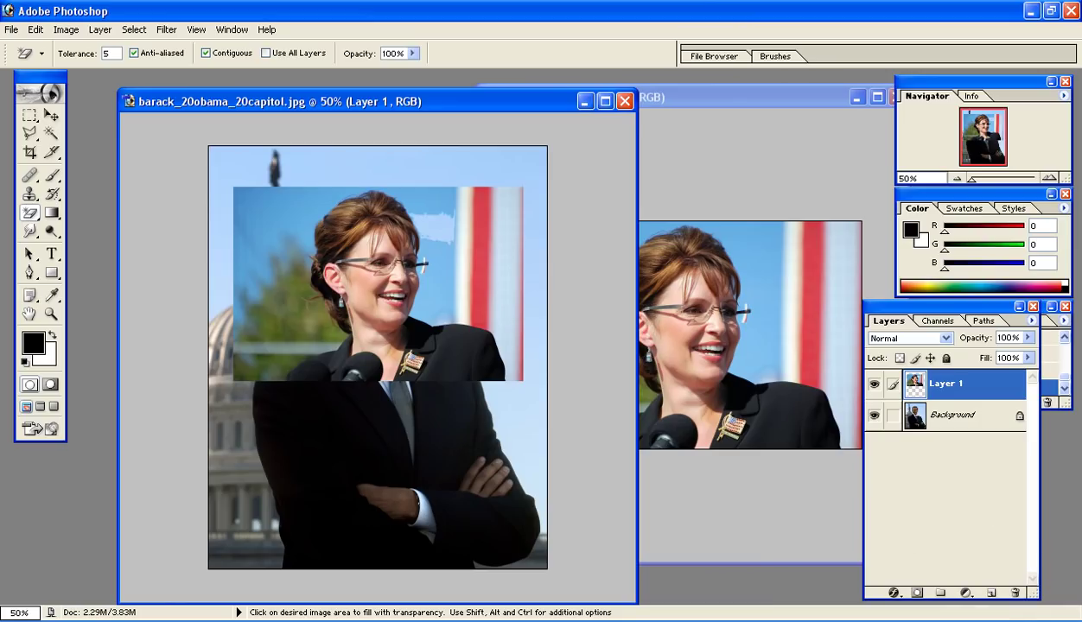
{"action": "right_click", "coordinate": [883, 609]}
{"action": "left_click", "coordinate": [665, 490]}
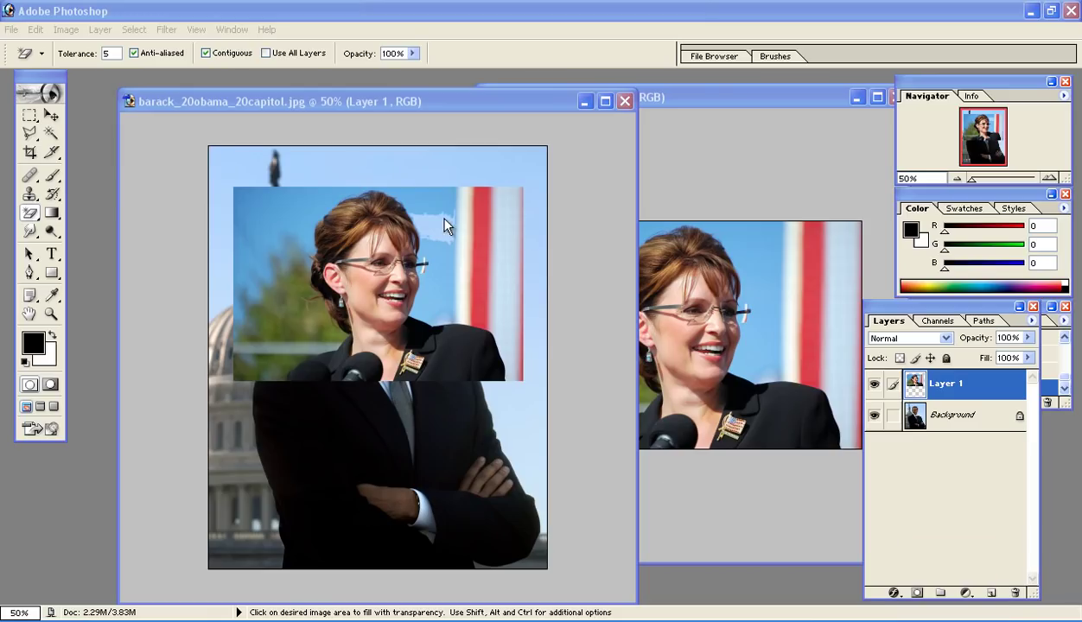
{"action": "left_click", "coordinate": [112, 53]}
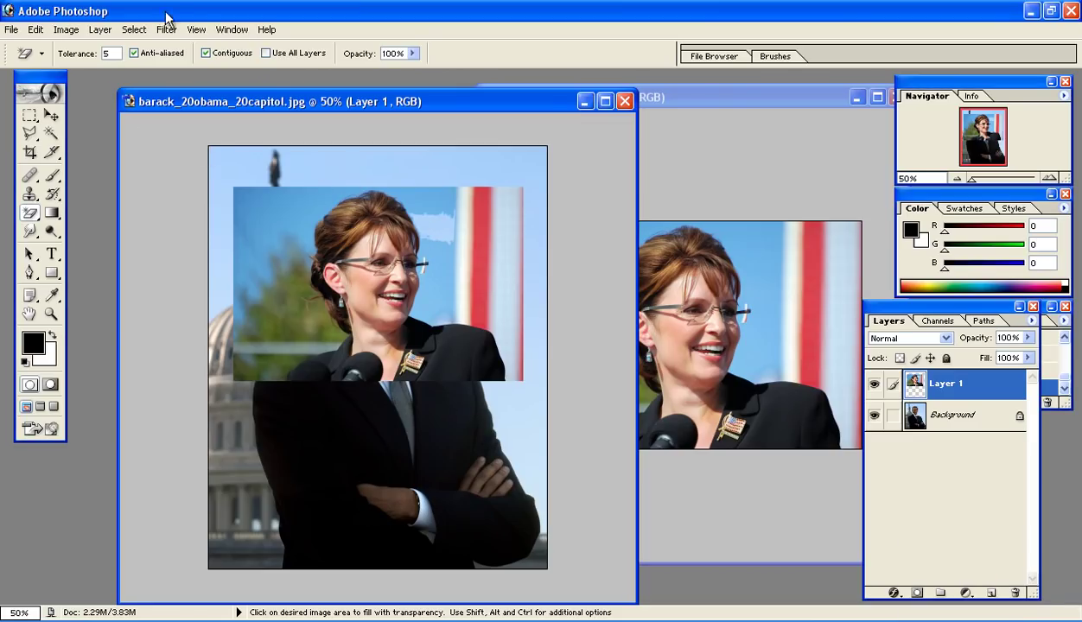
{"action": "key", "text": "ctrl+z"}
Step: Set the Magic Eraser tolerance to 32 and erase the blue sky and green trees around the woman's head
{"action": "left_click", "coordinate": [110, 54]}
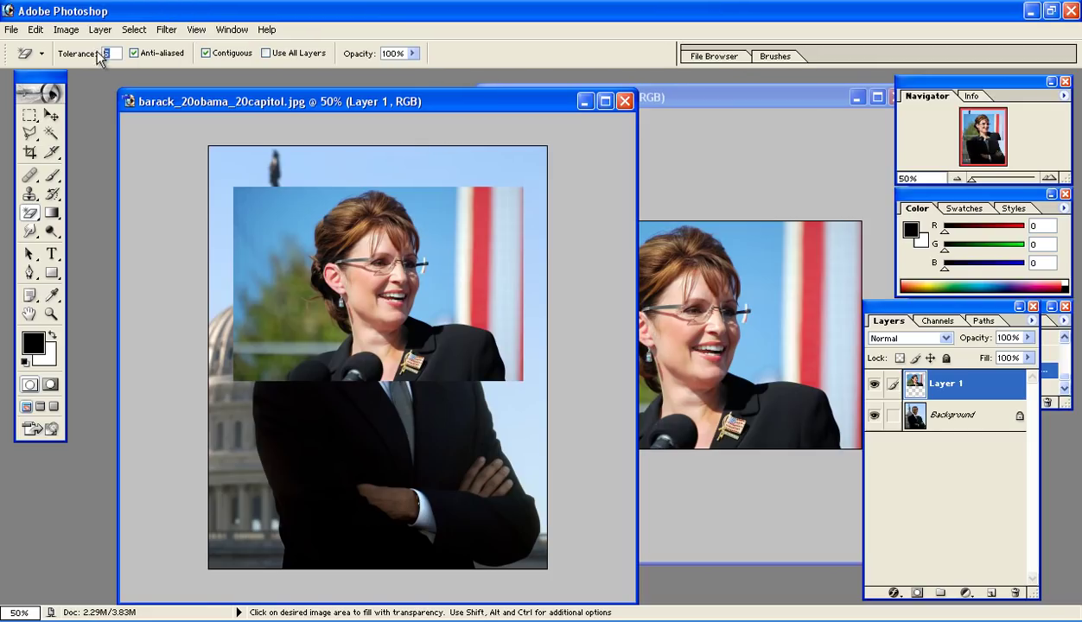
{"action": "left_click", "coordinate": [425, 222]}
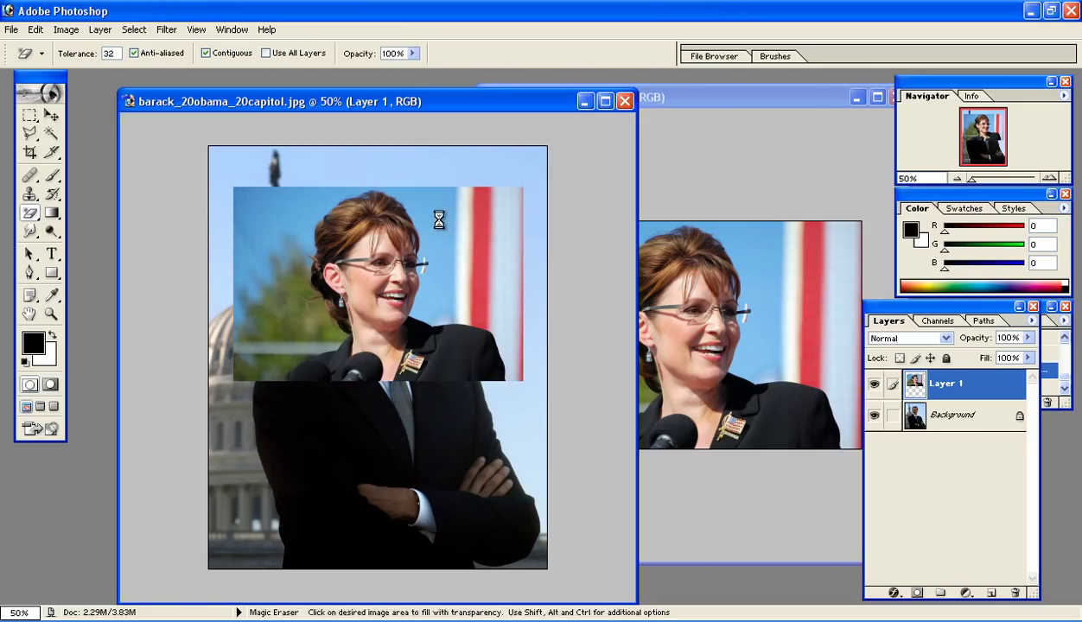
{"action": "left_click", "coordinate": [243, 198]}
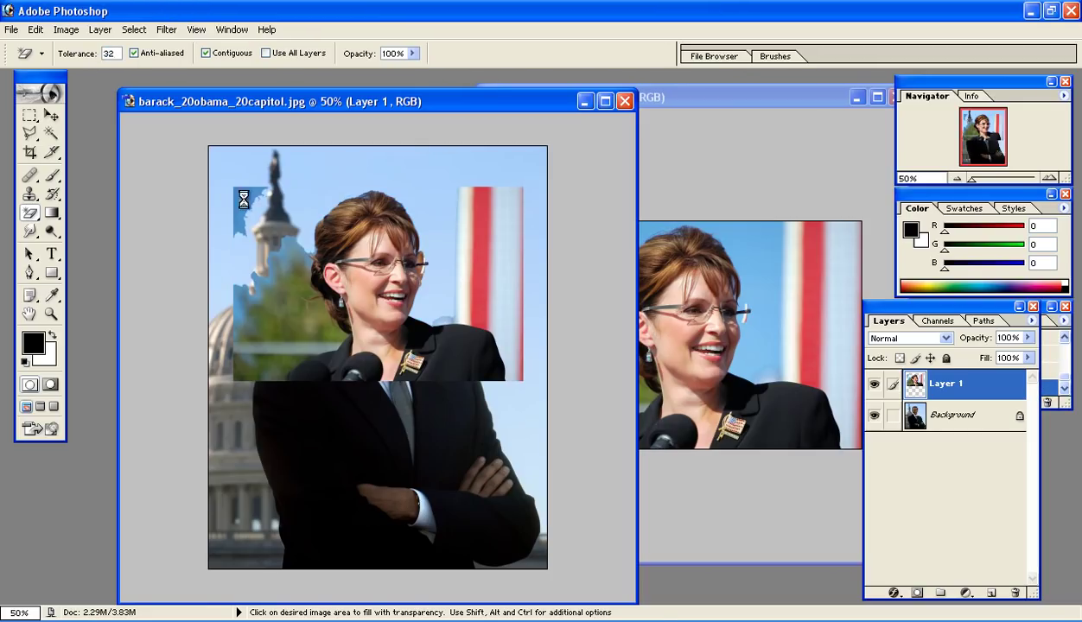
{"action": "left_click", "coordinate": [274, 318]}
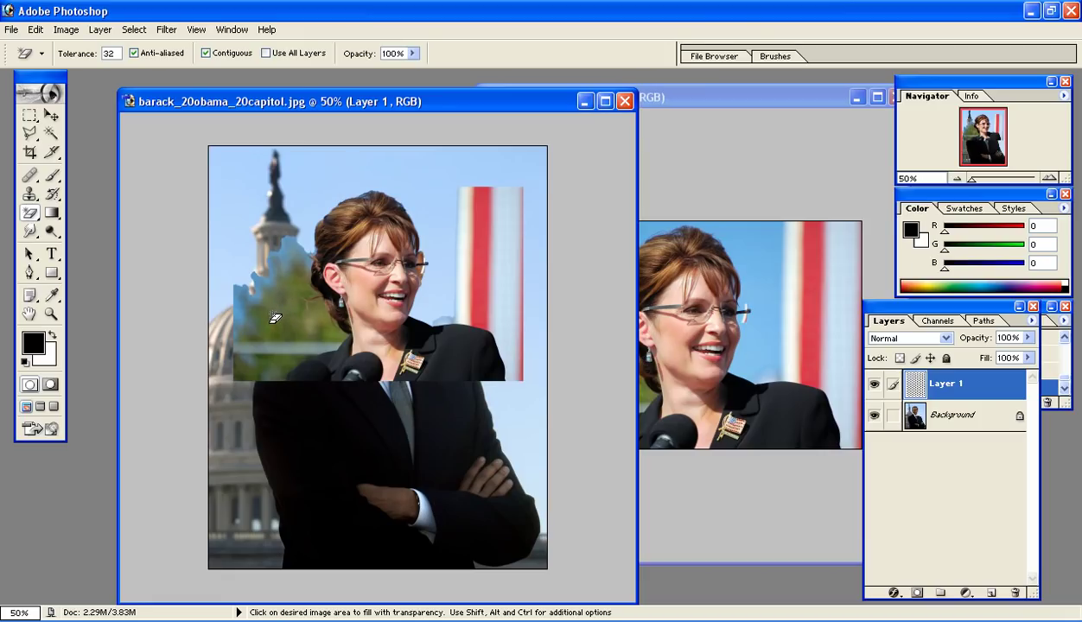
{"action": "left_click", "coordinate": [285, 263]}
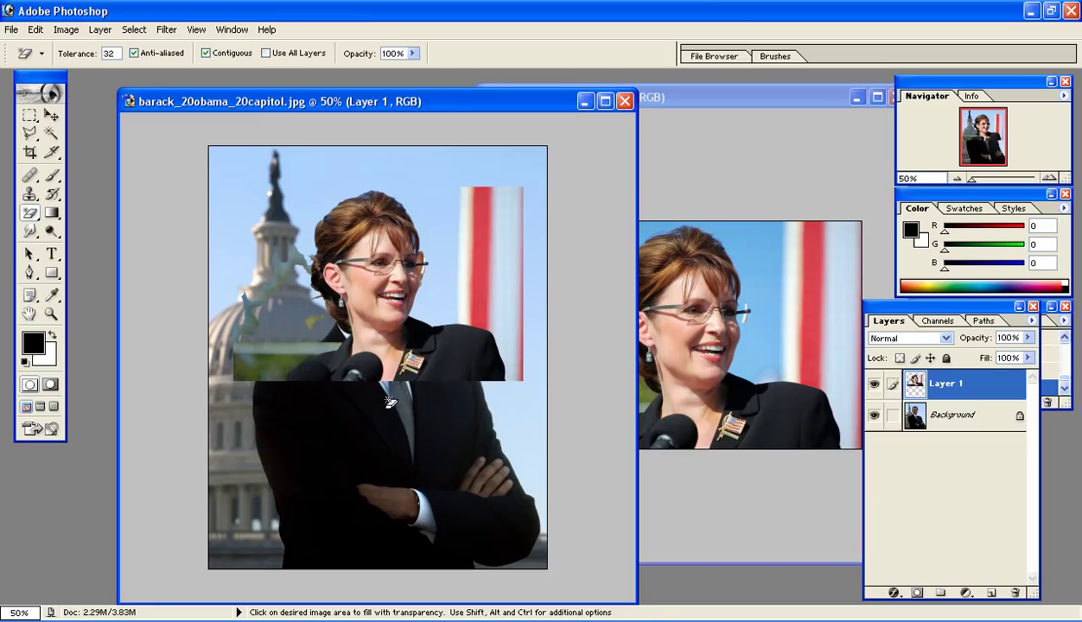
Step: Erase the red flag stripe and the pale band beside the woman's shoulders with the Magic Eraser
{"action": "left_click", "coordinate": [482, 321]}
{"action": "left_click", "coordinate": [482, 320]}
{"action": "left_click", "coordinate": [453, 314]}
{"action": "left_click", "coordinate": [259, 358]}
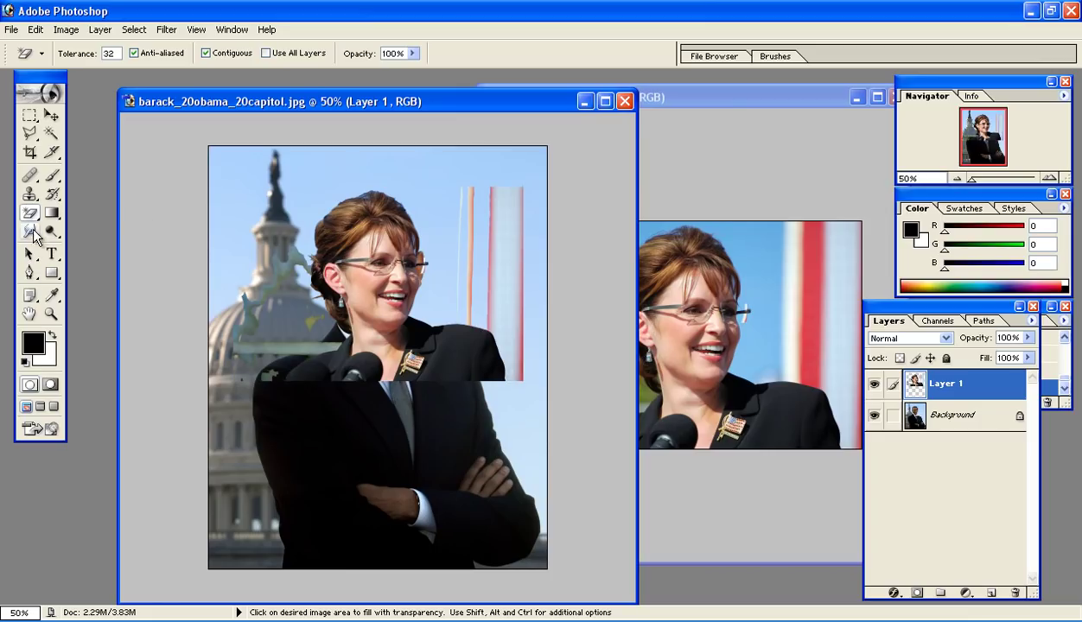
Step: Switch to the regular Eraser with an 80 px brush and erase the remaining flag stripes beside the woman's shoulder
{"action": "left_click", "coordinate": [32, 220]}
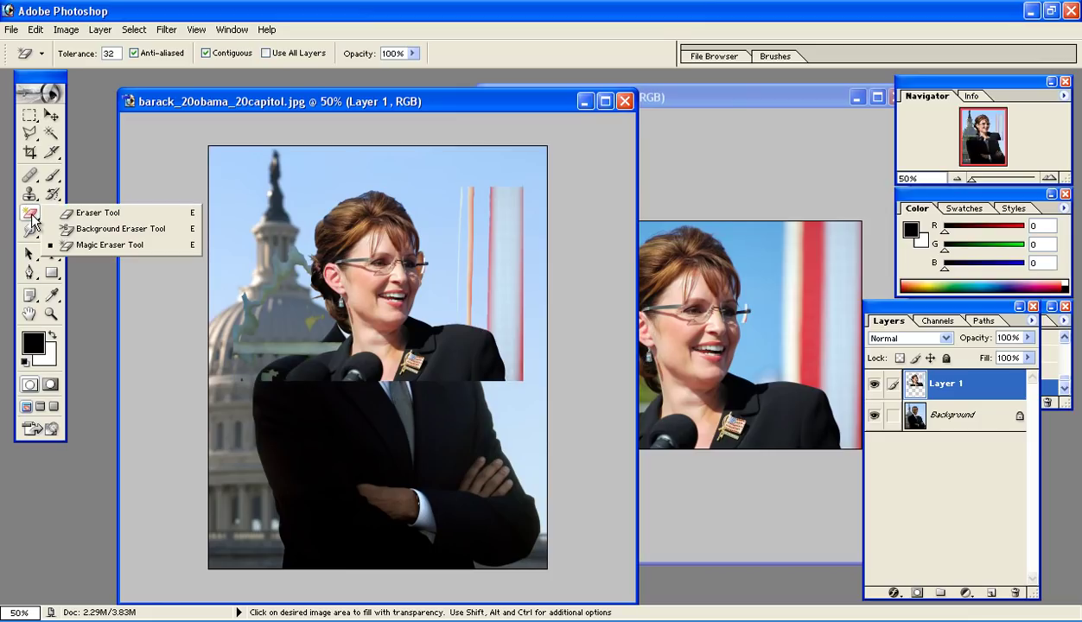
{"action": "left_click", "coordinate": [97, 216]}
{"action": "left_click", "coordinate": [115, 55]}
{"action": "left_click", "coordinate": [87, 98]}
{"action": "key", "text": "Return"}
{"action": "mouse_move", "coordinate": [539, 411]}
{"action": "left_mouse_down"}
{"action": "mouse_move", "coordinate": [513, 190]}
{"action": "mouse_move", "coordinate": [503, 394]}
{"action": "mouse_move", "coordinate": [509, 280]}
{"action": "mouse_move", "coordinate": [493, 214]}
{"action": "mouse_move", "coordinate": [503, 313]}
{"action": "mouse_move", "coordinate": [488, 201]}
{"action": "mouse_move", "coordinate": [474, 194]}
{"action": "mouse_move", "coordinate": [468, 279]}
{"action": "mouse_move", "coordinate": [495, 325]}
{"action": "left_mouse_up"}
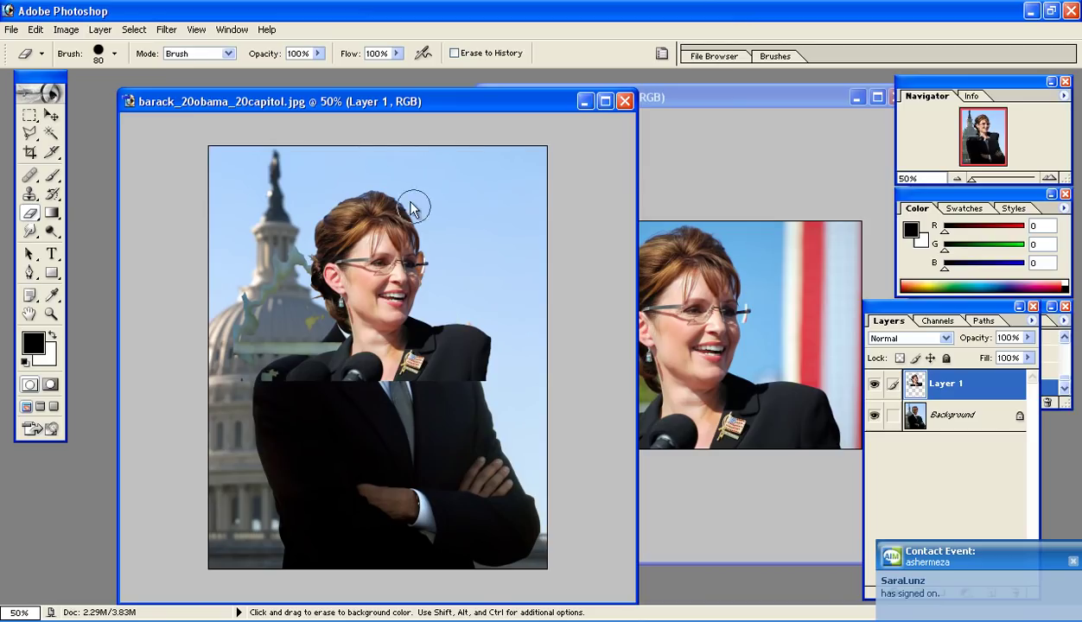
Step: Toggle the visibility of Layer 1 and the Background to compare the woman's cutout with the original photo
{"action": "left_click_drag", "start_coordinate": [400, 103], "coordinate": [394, 94]}
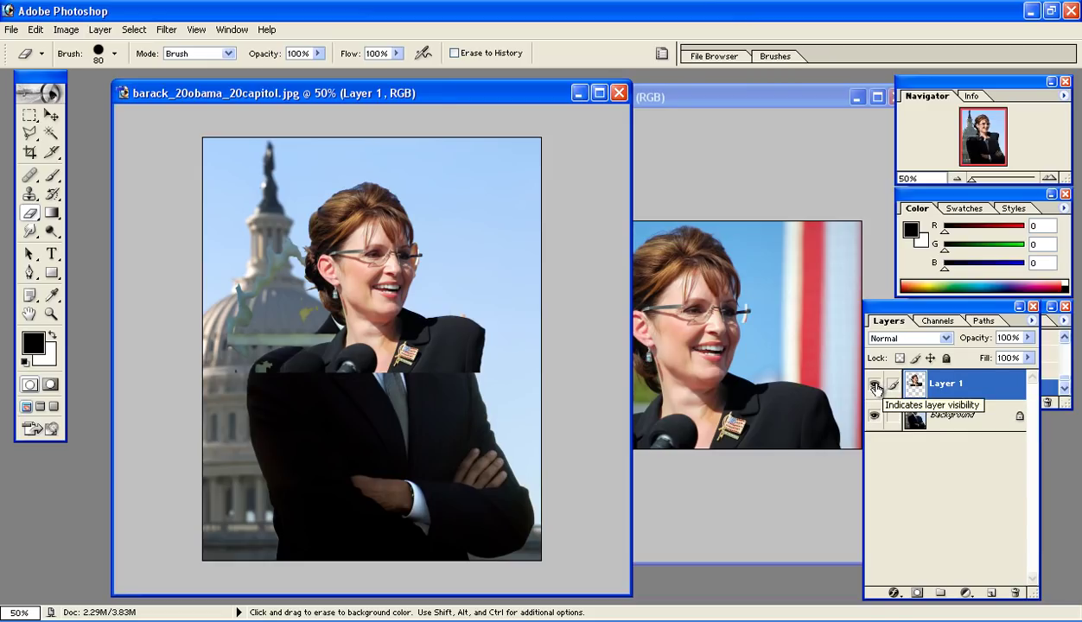
{"action": "left_click", "coordinate": [874, 385]}
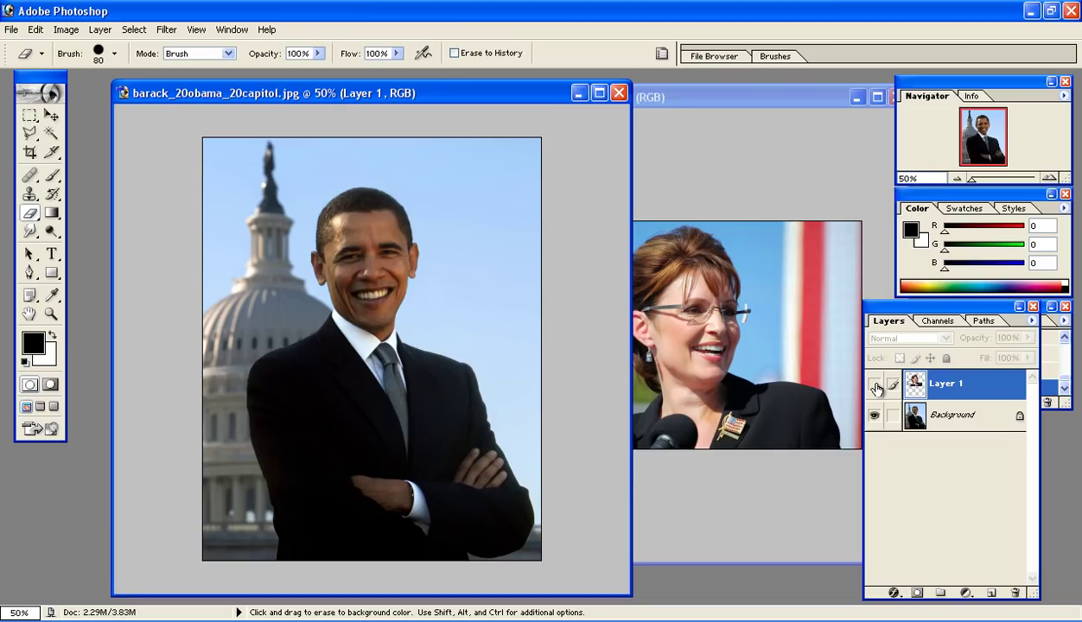
{"action": "left_click", "coordinate": [875, 386]}
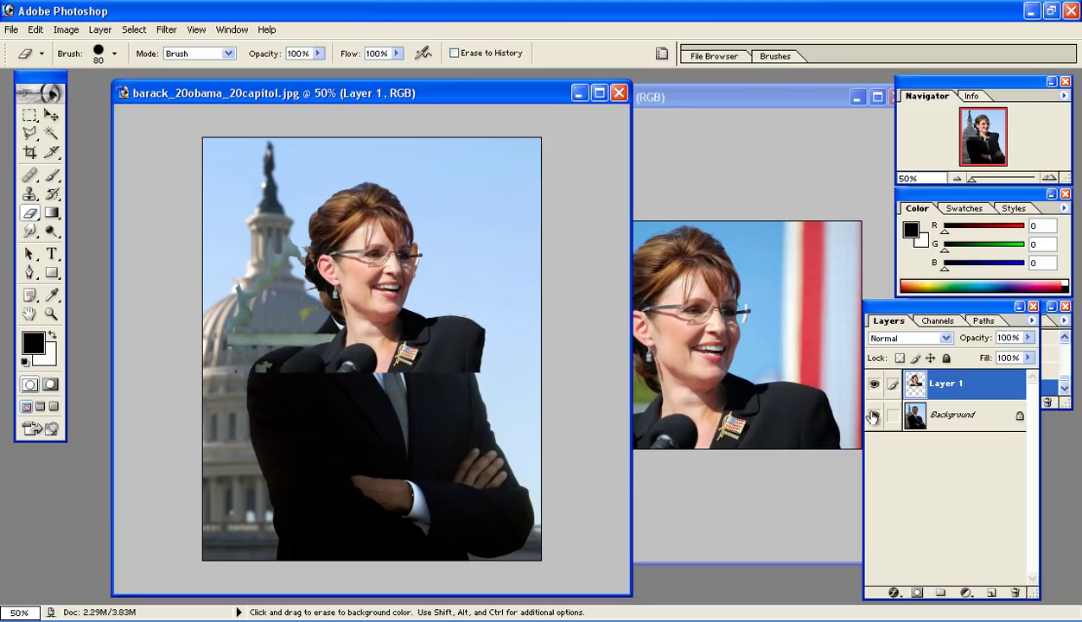
{"action": "left_click", "coordinate": [874, 417]}
{"action": "left_click", "coordinate": [874, 386]}
{"action": "left_click", "coordinate": [874, 385]}
{"action": "left_click", "coordinate": [874, 415]}
Step: Erase the leftover green and yellow tree patches over the Capitol dome with the 80 px Eraser
{"action": "key", "text": "ctrl+plus"}
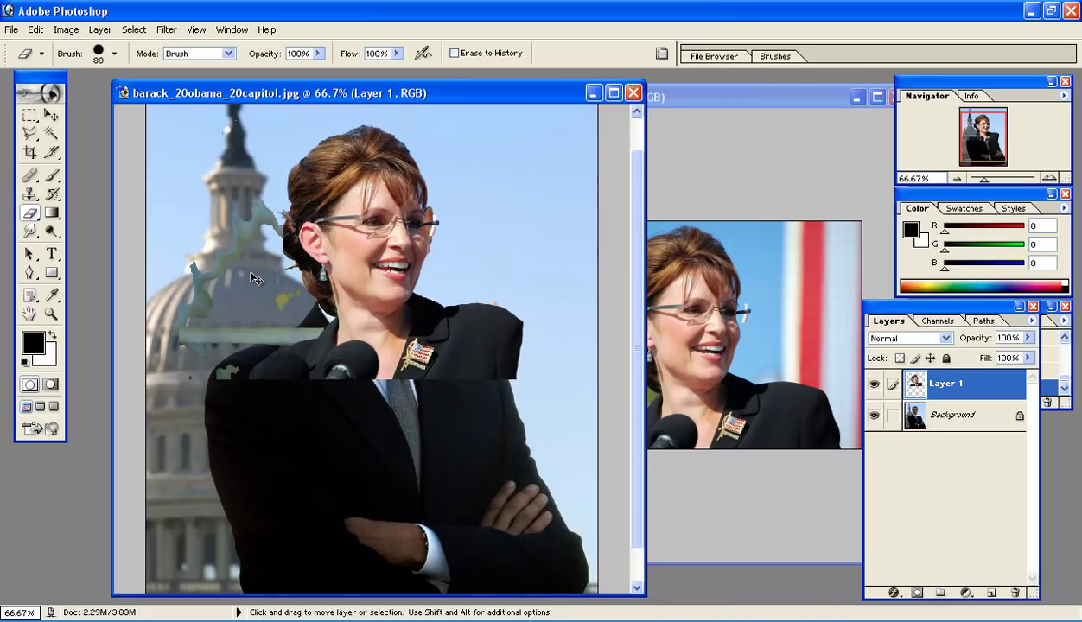
{"action": "key", "text": "ctrl+plus"}
{"action": "scroll", "coordinate": [257, 279], "scroll_direction": "up", "scroll_amount": 5}
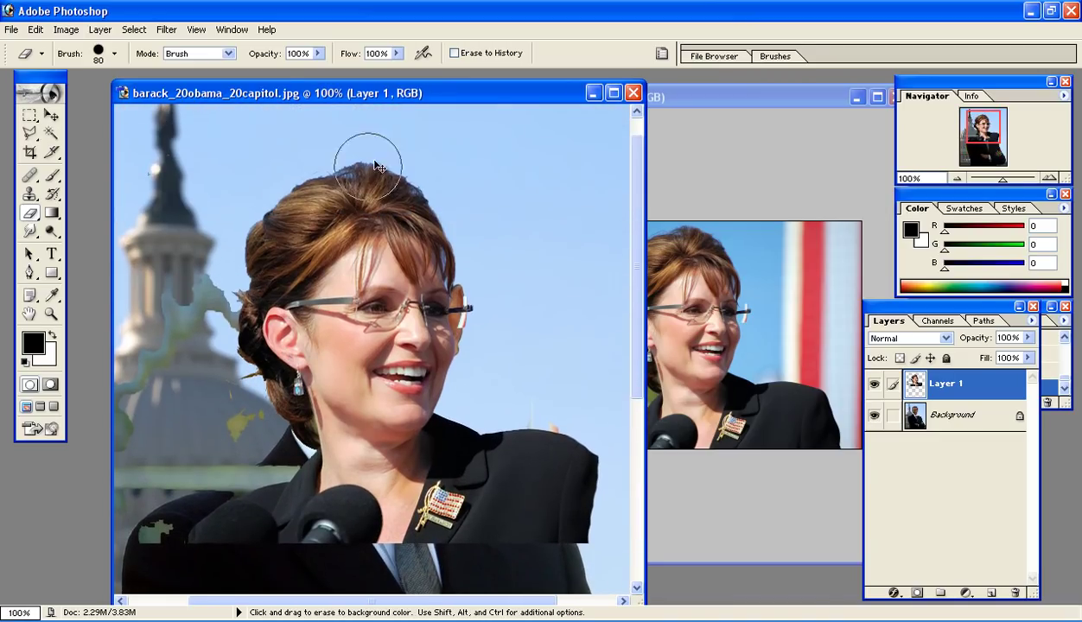
{"action": "left_click_drag", "start_coordinate": [647, 282], "coordinate": [829, 278]}
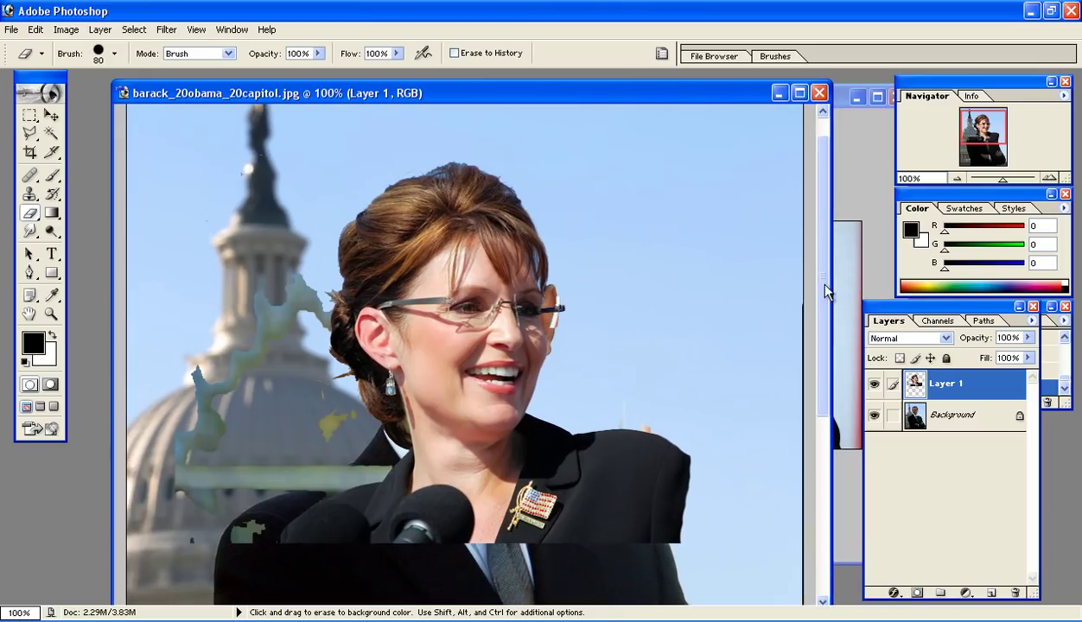
{"action": "left_click_drag", "start_coordinate": [31, 213], "coordinate": [76, 214]}
{"action": "mouse_move", "coordinate": [145, 346]}
{"action": "left_mouse_down"}
{"action": "mouse_move", "coordinate": [193, 374]}
{"action": "mouse_move", "coordinate": [267, 293]}
{"action": "left_mouse_up"}
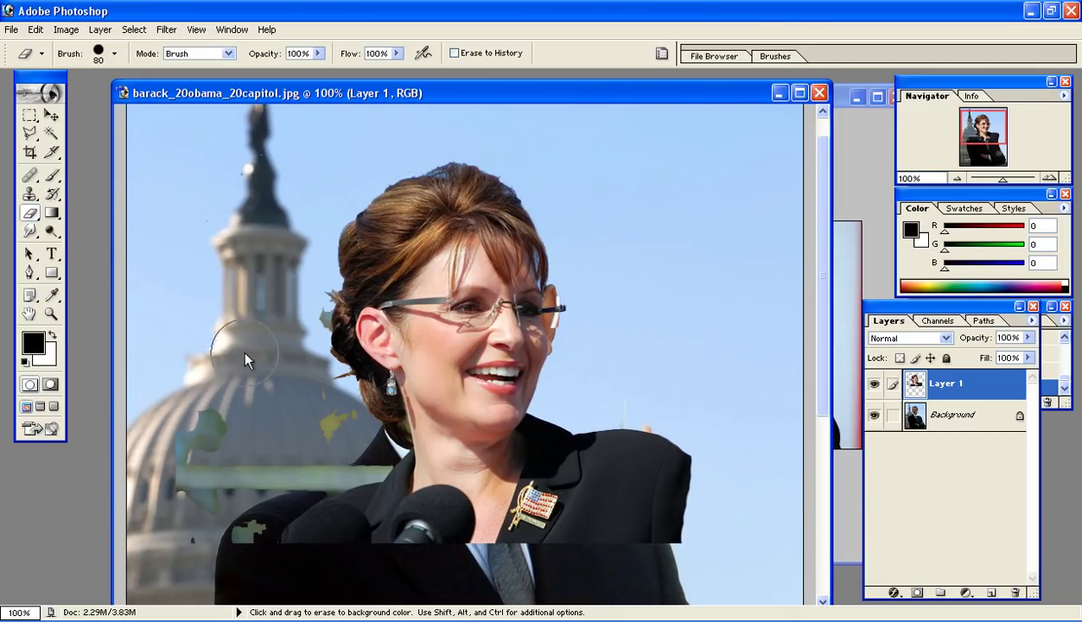
{"action": "mouse_move", "coordinate": [245, 354]}
{"action": "left_mouse_down"}
{"action": "mouse_move", "coordinate": [212, 433]}
{"action": "mouse_move", "coordinate": [162, 501]}
{"action": "left_mouse_up"}
Step: Erase the background remnants, outer microphones and the woman's jacket shoulders on Layer 1 over both of the man's shoulders
{"action": "left_click_drag", "start_coordinate": [225, 538], "coordinate": [302, 443]}
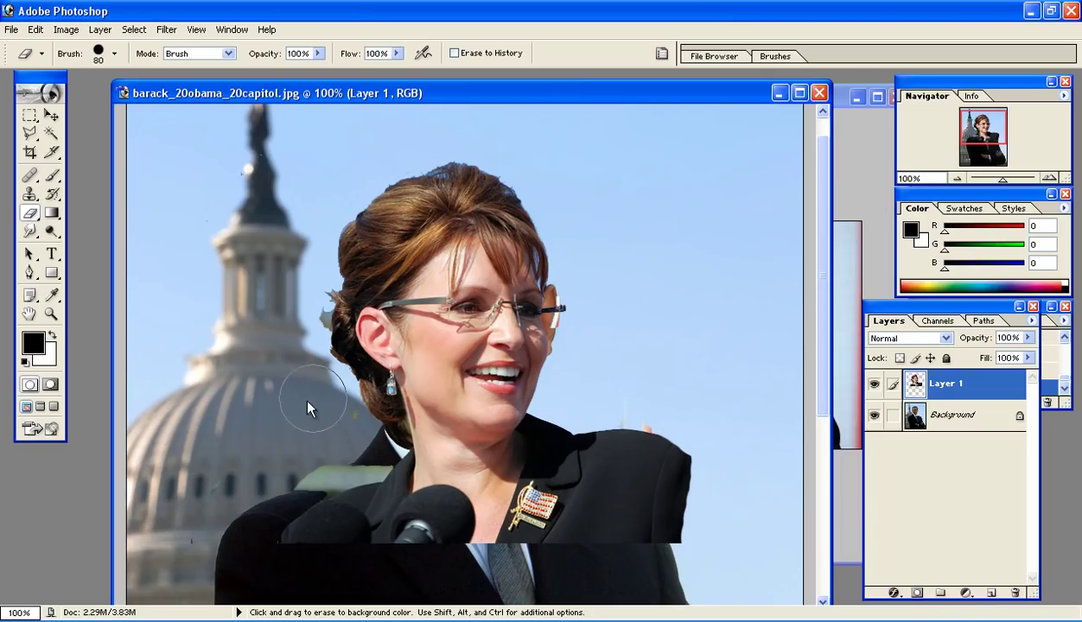
{"action": "left_click_drag", "start_coordinate": [230, 536], "coordinate": [341, 473]}
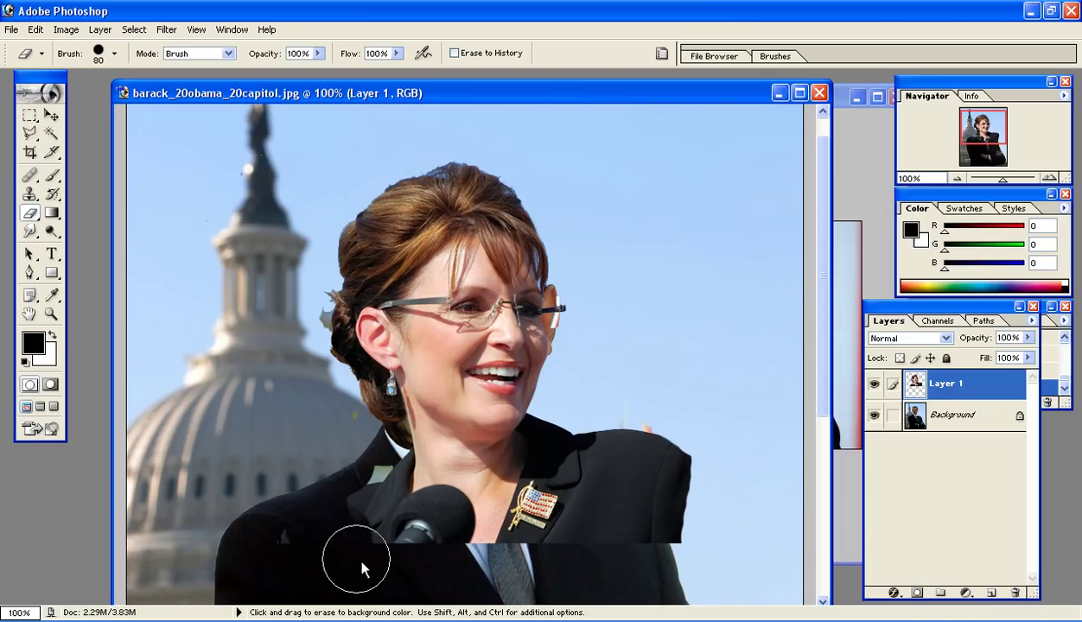
{"action": "mouse_move", "coordinate": [661, 506]}
{"action": "left_mouse_down"}
{"action": "mouse_move", "coordinate": [635, 434]}
{"action": "mouse_move", "coordinate": [592, 563]}
{"action": "mouse_move", "coordinate": [611, 416]}
{"action": "left_mouse_up"}
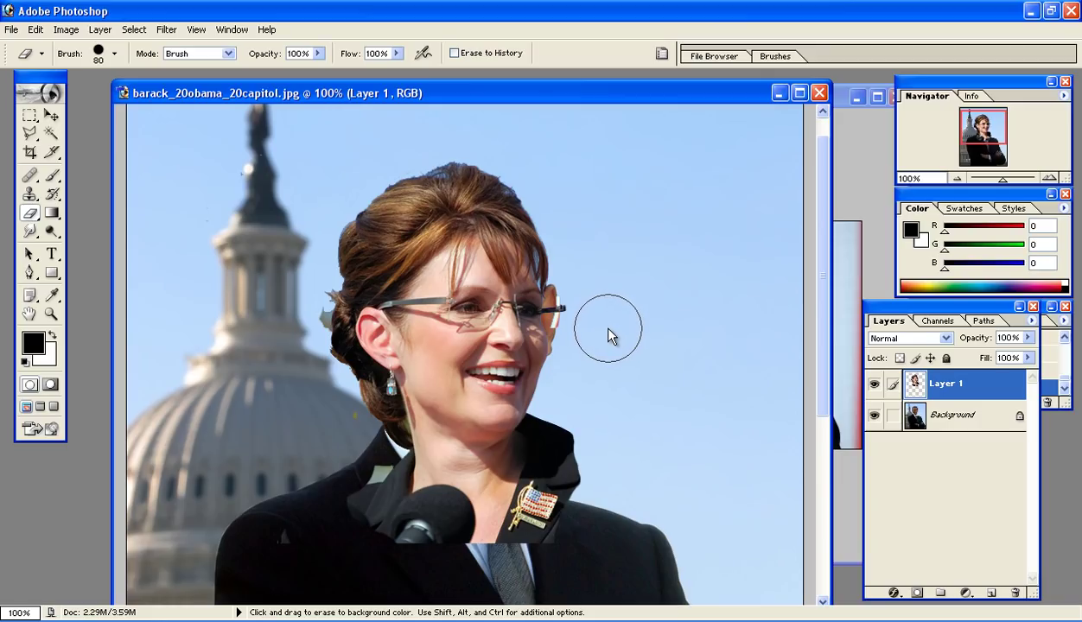
{"action": "left_click", "coordinate": [874, 415]}
{"action": "left_click", "coordinate": [874, 415]}
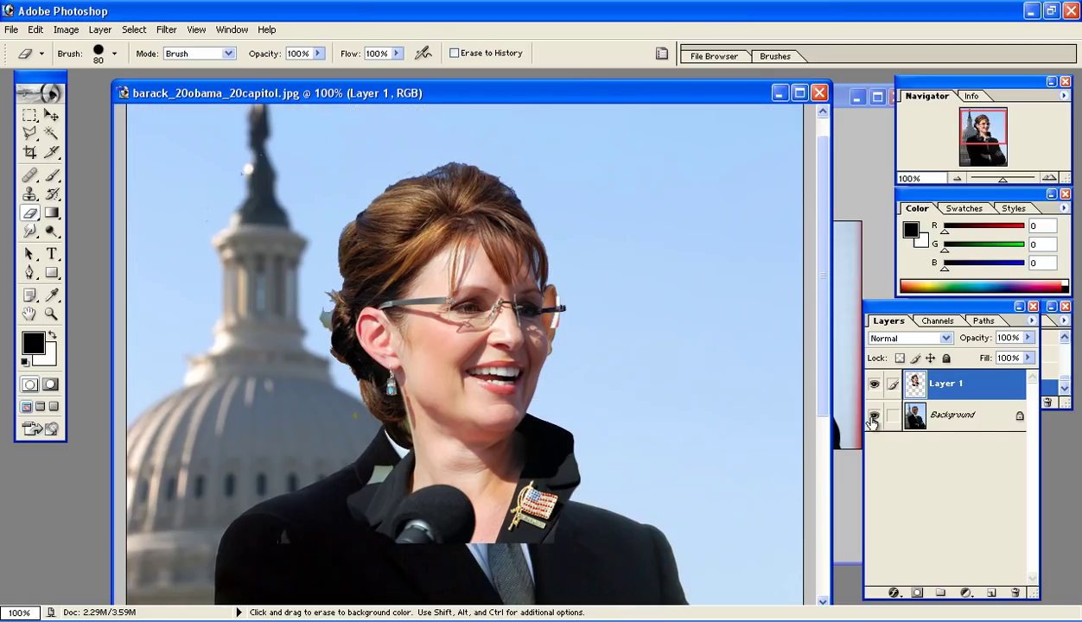
Step: Move Layer 1 over the man's head and rotate it about 6.8° clockwise with Free Transform
{"action": "left_click", "coordinate": [52, 115]}
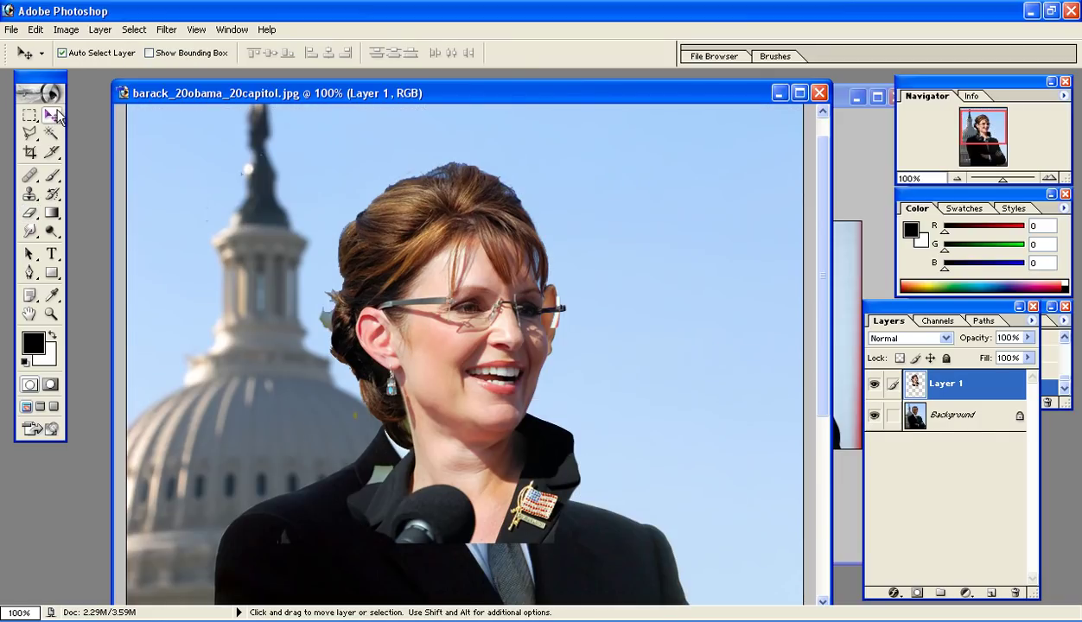
{"action": "mouse_move", "coordinate": [500, 324]}
{"action": "left_mouse_down"}
{"action": "mouse_move", "coordinate": [484, 311]}
{"action": "mouse_move", "coordinate": [506, 320]}
{"action": "left_mouse_up"}
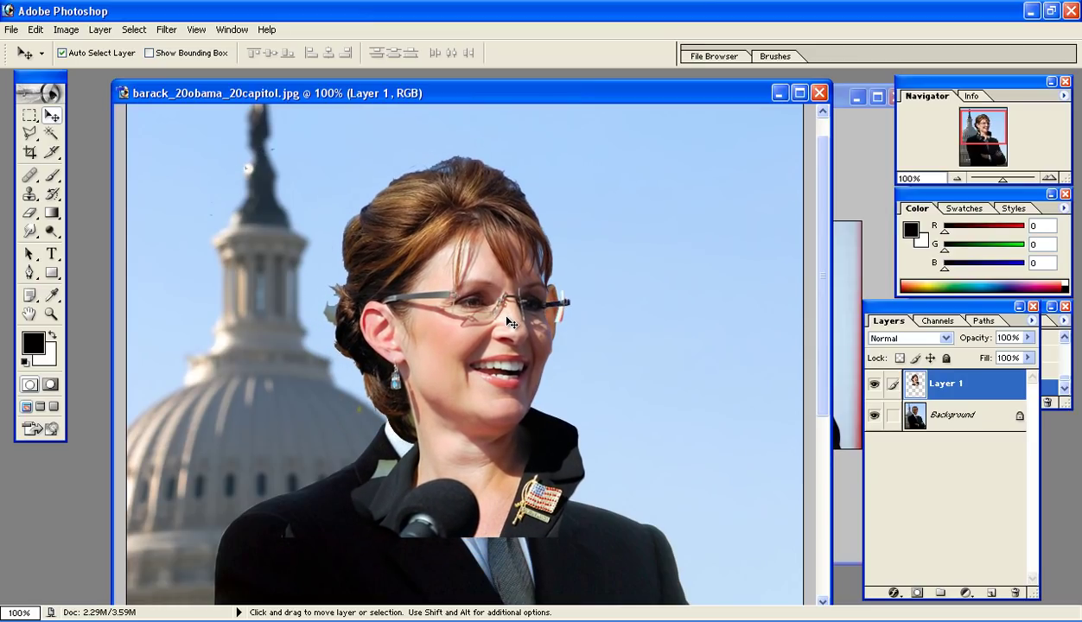
{"action": "key", "text": "ctrl+t"}
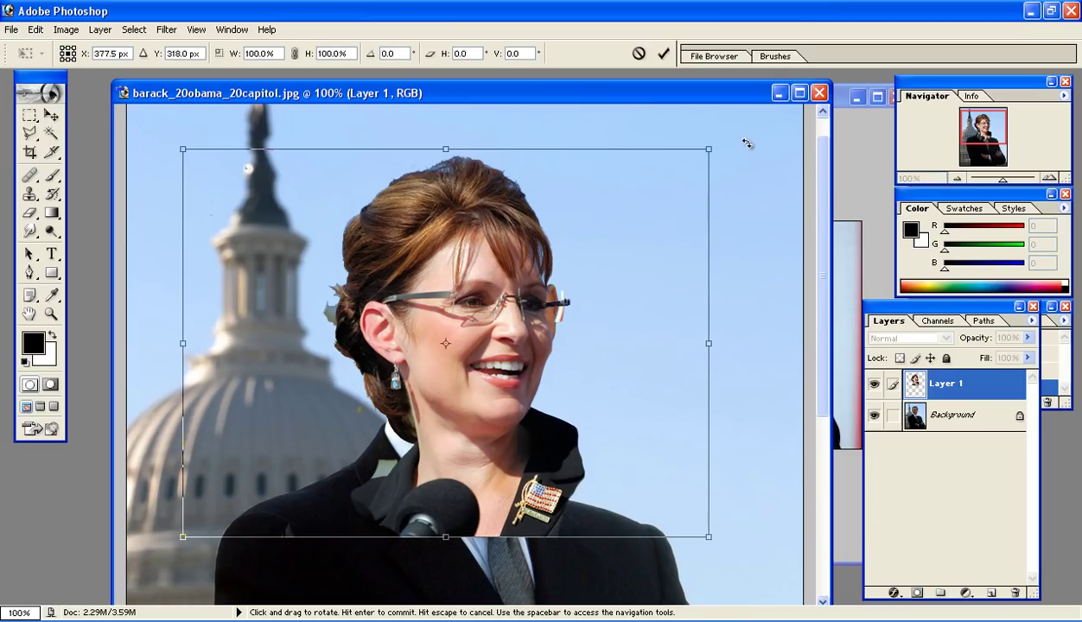
{"action": "left_click_drag", "start_coordinate": [747, 143], "coordinate": [748, 190]}
{"action": "left_click_drag", "start_coordinate": [662, 313], "coordinate": [653, 317]}
{"action": "left_click_drag", "start_coordinate": [724, 265], "coordinate": [715, 266]}
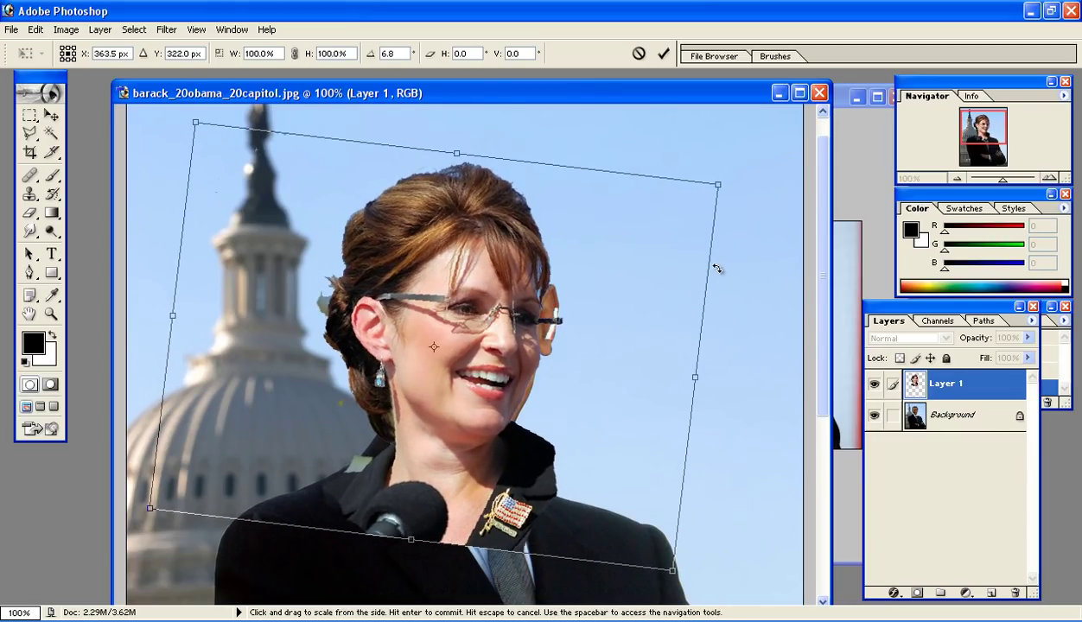
Step: Enlarge Layer 1 slightly to cover the man's ear, adjust its placement and apply the transformation
{"action": "left_click_drag", "start_coordinate": [719, 184], "coordinate": [750, 166]}
{"action": "left_click_drag", "start_coordinate": [705, 232], "coordinate": [701, 235]}
{"action": "key", "text": "Return"}
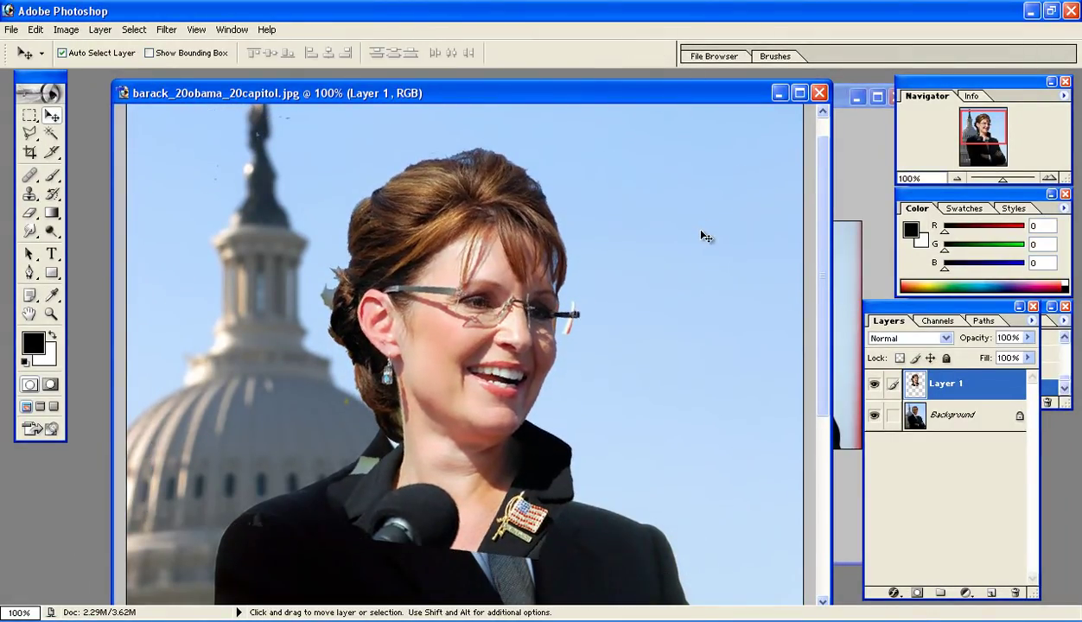
Step: Erase the fragments beside the hair bun, the microphone, the flag pin and the lower part of the woman's jacket
{"action": "left_click", "coordinate": [29, 212]}
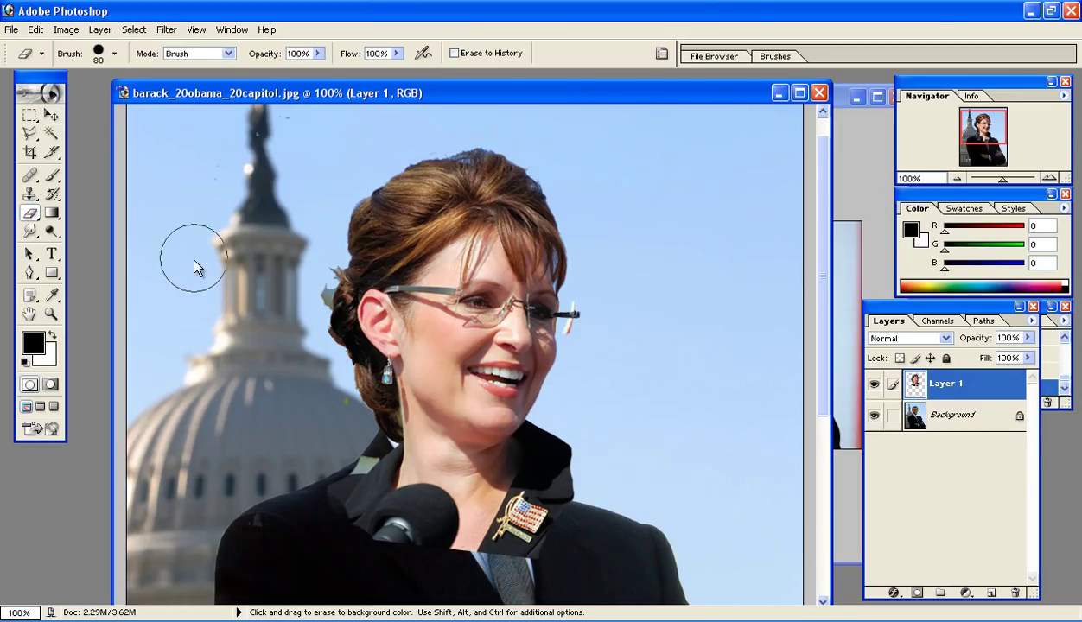
{"action": "mouse_move", "coordinate": [300, 300]}
{"action": "left_mouse_down"}
{"action": "mouse_move", "coordinate": [310, 268]}
{"action": "mouse_move", "coordinate": [278, 307]}
{"action": "mouse_move", "coordinate": [290, 374]}
{"action": "left_mouse_up"}
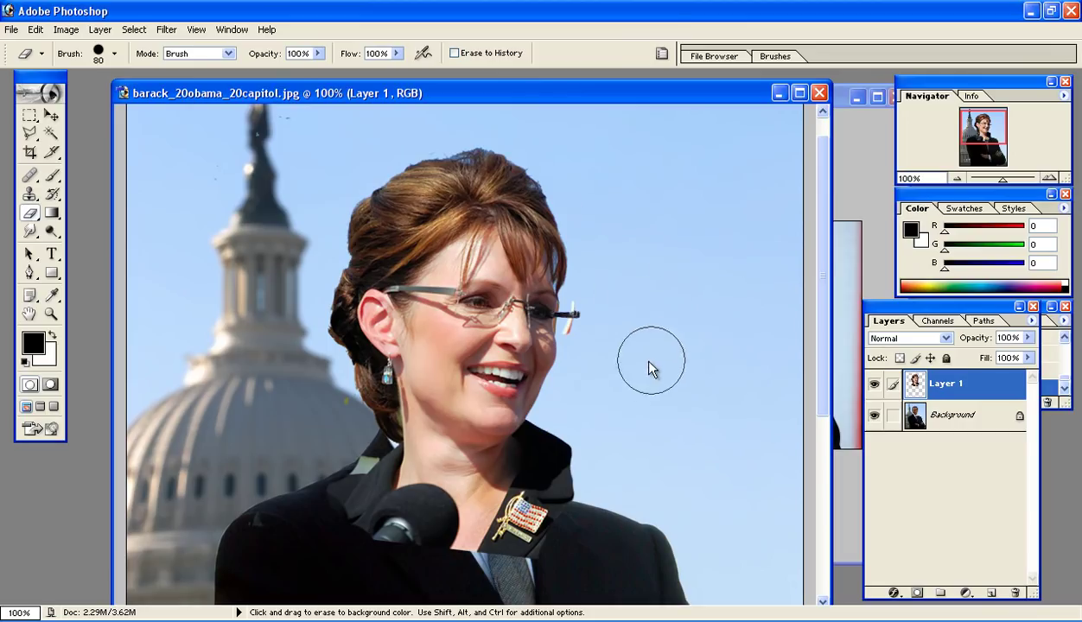
{"action": "mouse_move", "coordinate": [328, 502]}
{"action": "left_mouse_down"}
{"action": "mouse_move", "coordinate": [342, 529]}
{"action": "mouse_move", "coordinate": [588, 601]}
{"action": "mouse_move", "coordinate": [517, 548]}
{"action": "mouse_move", "coordinate": [430, 540]}
{"action": "mouse_move", "coordinate": [369, 515]}
{"action": "mouse_move", "coordinate": [401, 536]}
{"action": "left_mouse_up"}
{"action": "mouse_move", "coordinate": [541, 526]}
{"action": "left_mouse_down"}
{"action": "mouse_move", "coordinate": [599, 452]}
{"action": "mouse_move", "coordinate": [561, 491]}
{"action": "mouse_move", "coordinate": [646, 449]}
{"action": "left_mouse_up"}
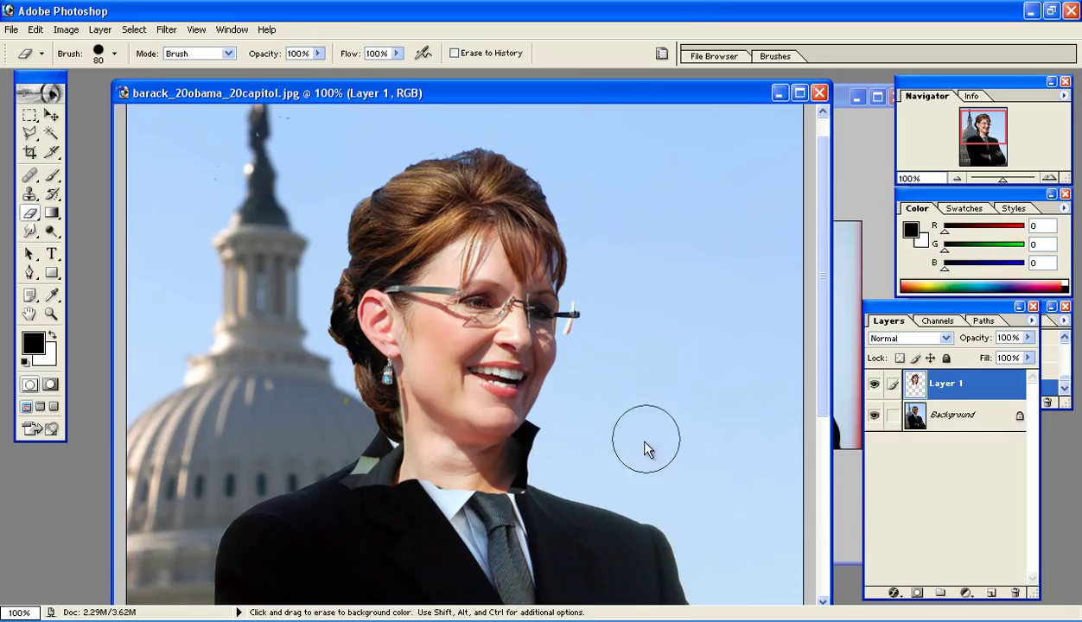
Step: Reduce the Eraser brush to 10 px and erase the dark collar edge beside the woman's chin and neck
{"action": "key", "text": "ctrl"}
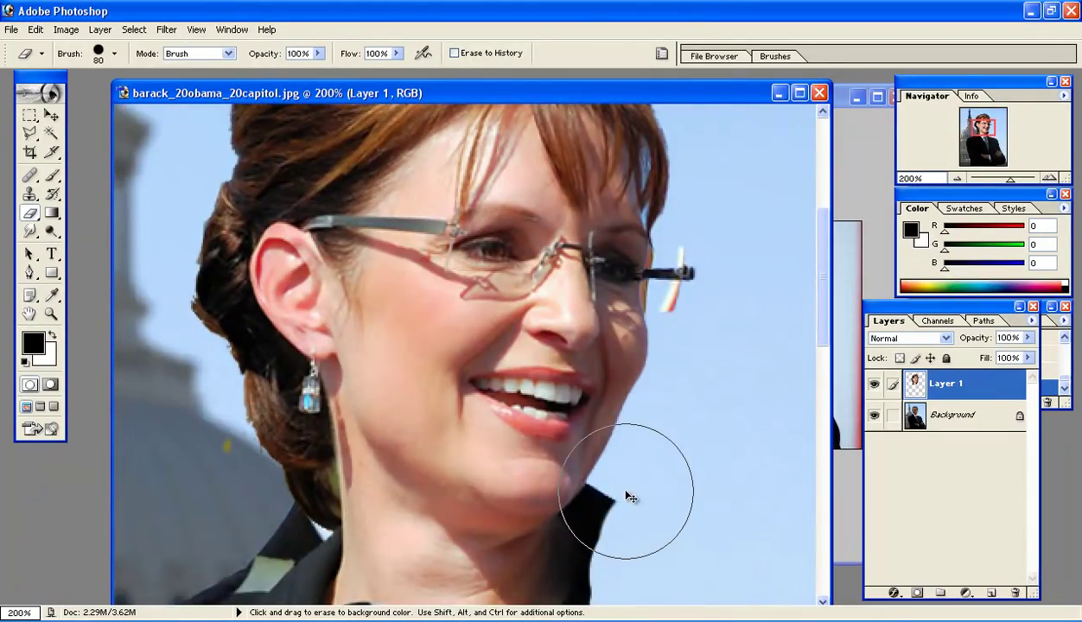
{"action": "left_click", "coordinate": [644, 532]}
{"action": "scroll", "coordinate": [645, 510], "scroll_direction": "down", "scroll_amount": 3}
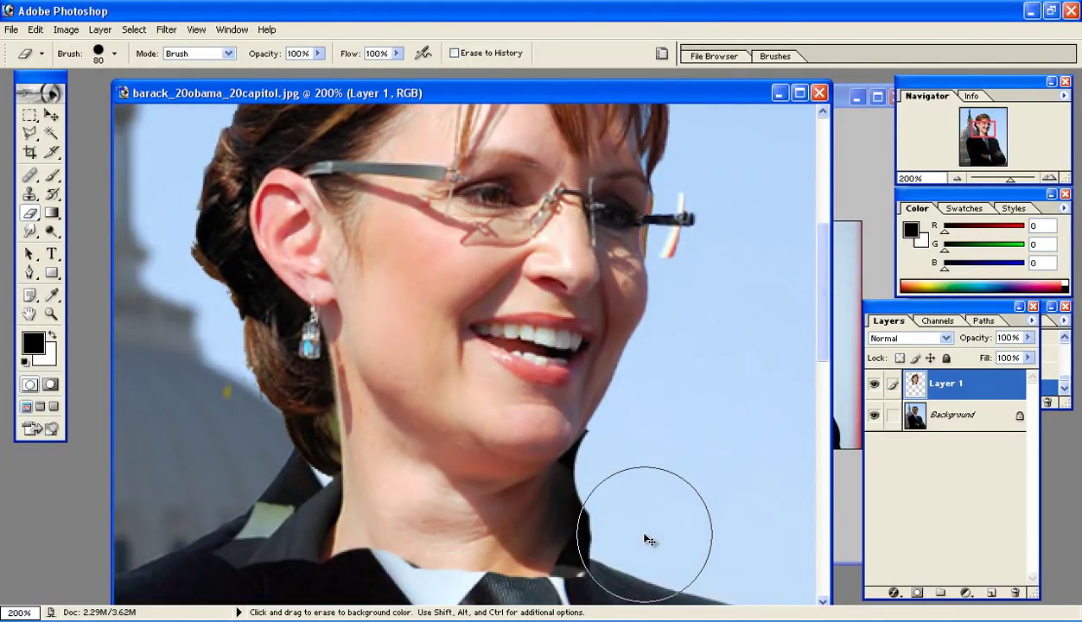
{"action": "key", "text": "bracketleft"}
{"action": "key", "text": "bracketleft"}
{"action": "left_click", "coordinate": [615, 400]}
{"action": "key", "text": "bracketleft"}
{"action": "key", "text": "bracketleft"}
{"action": "key", "text": "bracketleft"}
{"action": "key", "text": "bracketleft"}
{"action": "key", "text": "bracketleft"}
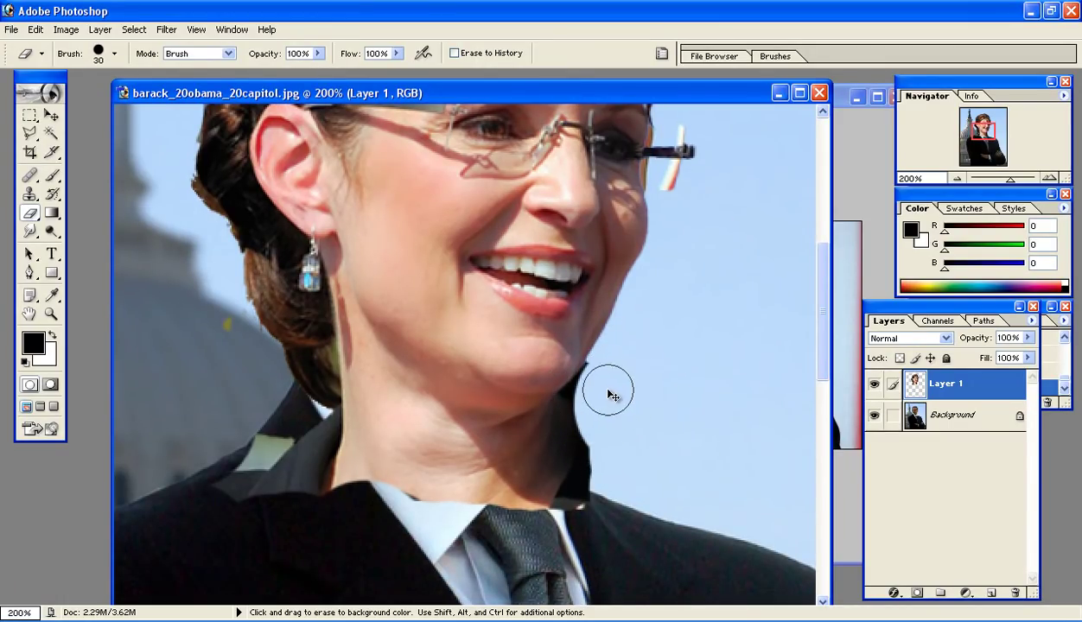
{"action": "mouse_move", "coordinate": [593, 371]}
{"action": "left_mouse_down"}
{"action": "mouse_move", "coordinate": [584, 378]}
{"action": "mouse_move", "coordinate": [596, 485]}
{"action": "mouse_move", "coordinate": [570, 404]}
{"action": "mouse_move", "coordinate": [596, 362]}
{"action": "mouse_move", "coordinate": [592, 374]}
{"action": "mouse_move", "coordinate": [612, 383]}
{"action": "left_mouse_up"}
{"action": "scroll", "coordinate": [632, 338], "scroll_direction": "up", "scroll_amount": 1}
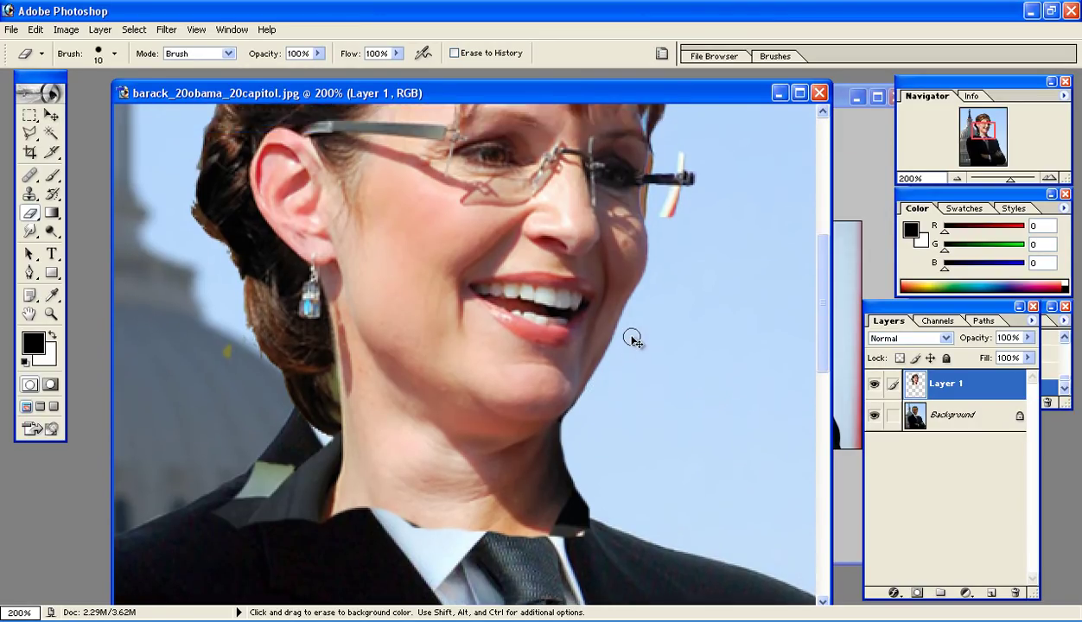
Step: Erase part of the woman's dark collar at the base of her neck below the earring
{"action": "scroll", "coordinate": [618, 337], "scroll_direction": "down", "scroll_amount": 2}
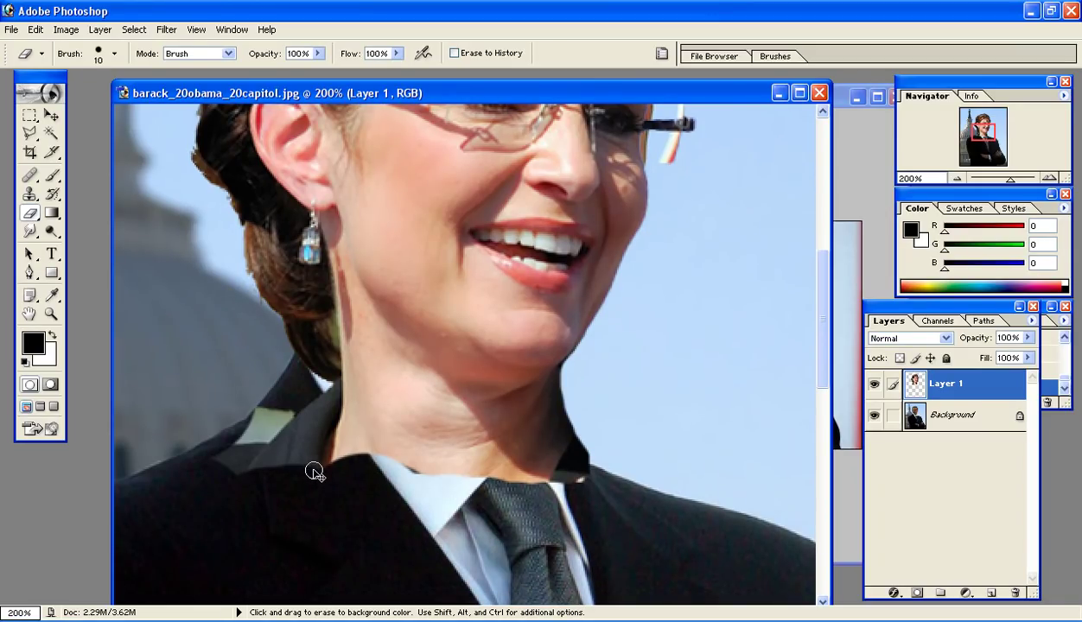
{"action": "mouse_move", "coordinate": [355, 465]}
{"action": "left_mouse_down"}
{"action": "mouse_move", "coordinate": [286, 396]}
{"action": "mouse_move", "coordinate": [319, 475]}
{"action": "left_mouse_up"}
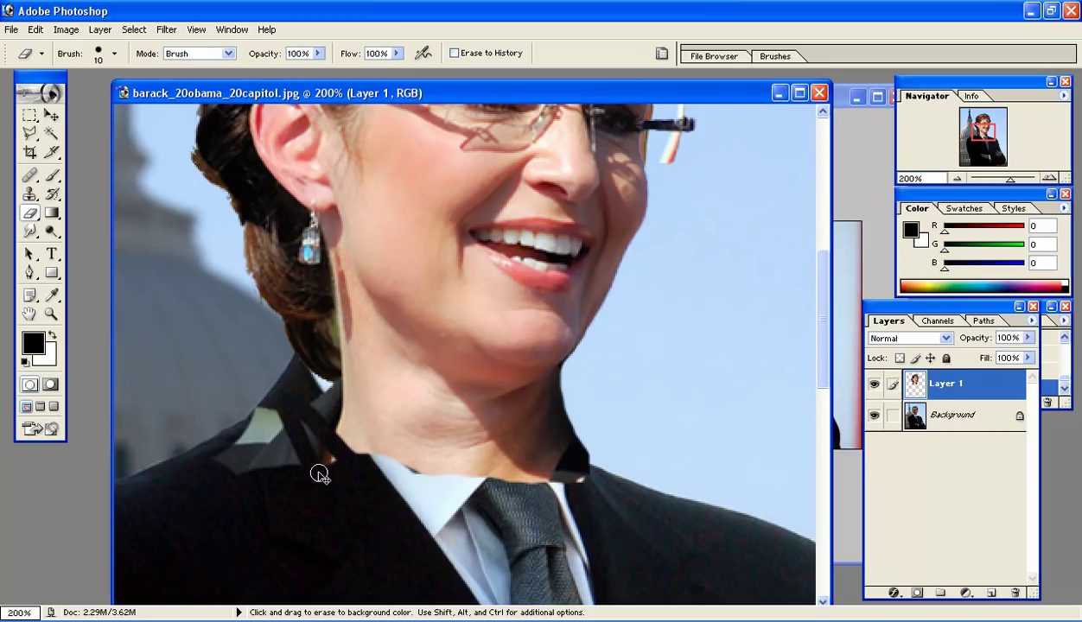
{"action": "key", "text": "v"}
{"action": "key", "text": "l"}
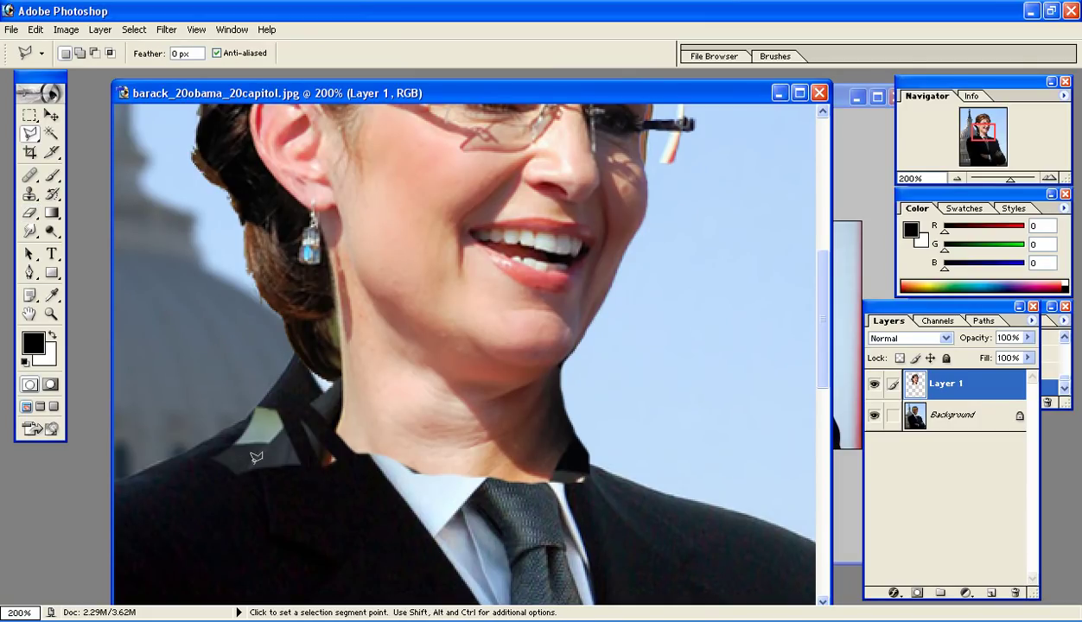
Step: Enlarge the Eraser brush to 106 px and erase the jacket and collar remnants on both sides of the woman's neck
{"action": "left_click", "coordinate": [29, 213]}
{"action": "left_click", "coordinate": [113, 54]}
{"action": "left_click_drag", "start_coordinate": [40, 92], "coordinate": [107, 92]}
{"action": "left_click", "coordinate": [292, 79]}
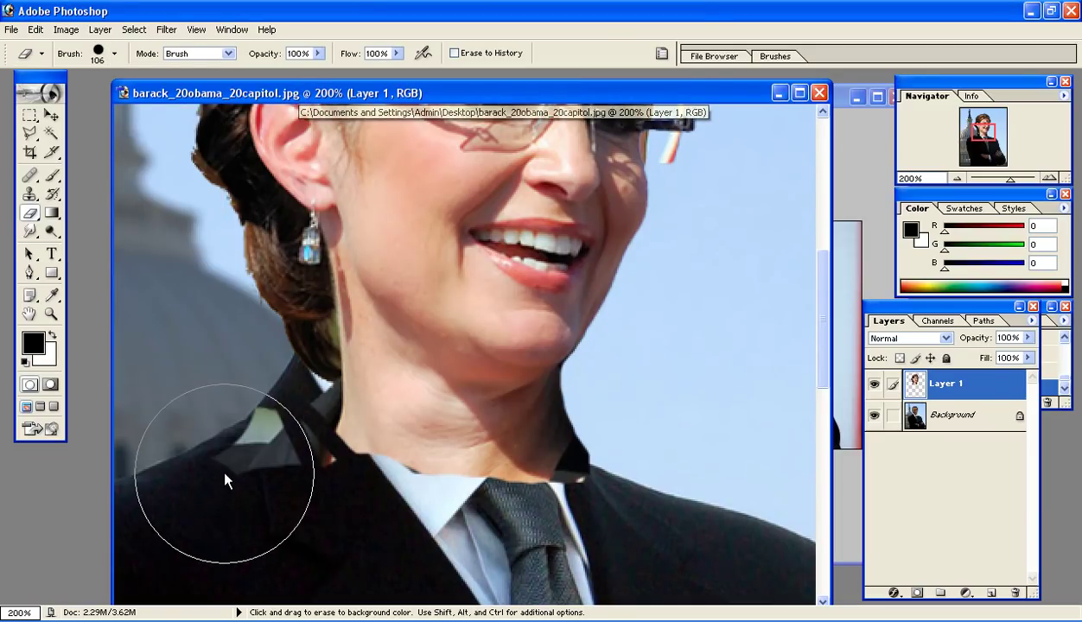
{"action": "left_click_drag", "start_coordinate": [224, 477], "coordinate": [243, 475]}
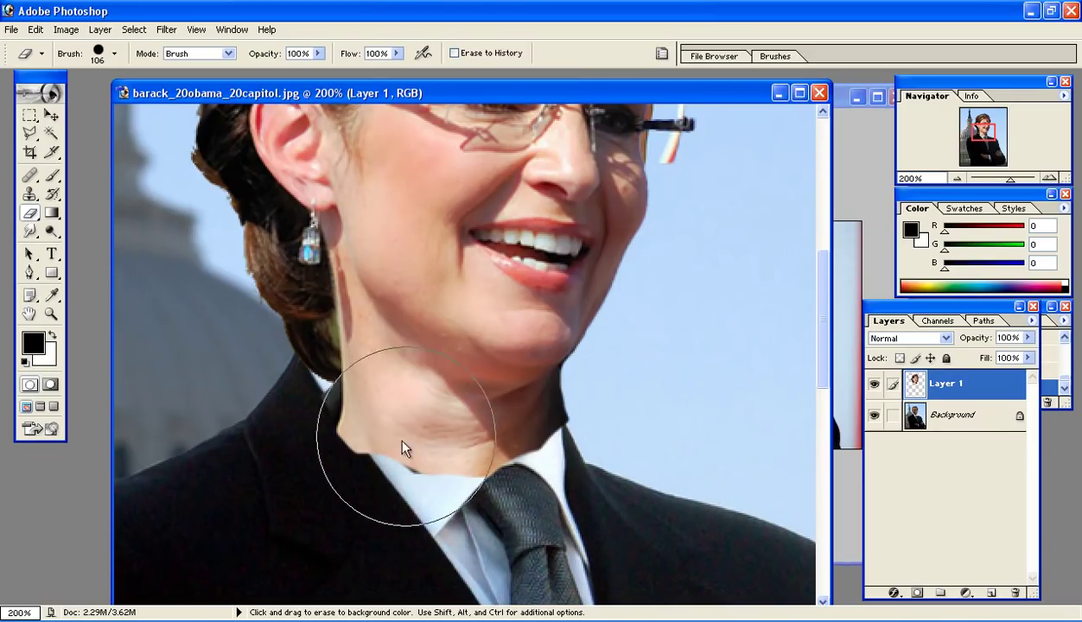
Step: Lower Layer 1's opacity to 79% to see the man's shirt collar through the woman's neck
{"action": "left_click", "coordinate": [1027, 338]}
{"action": "mouse_move", "coordinate": [1028, 361]}
{"action": "left_mouse_down"}
{"action": "mouse_move", "coordinate": [999, 361]}
{"action": "mouse_move", "coordinate": [1013, 361]}
{"action": "left_mouse_up"}
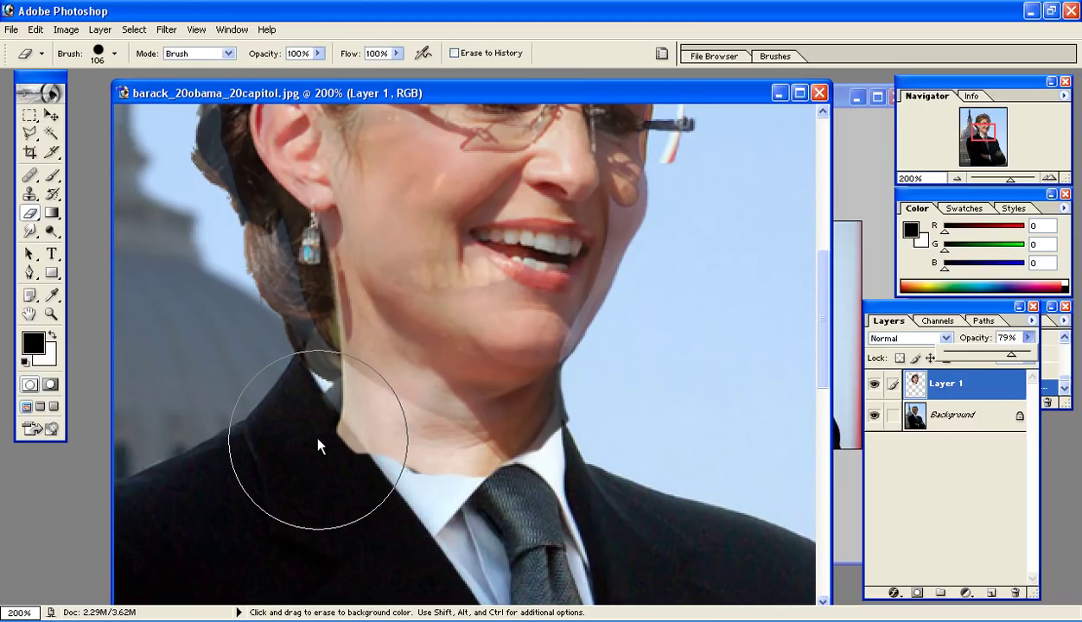
{"action": "left_click_drag", "start_coordinate": [318, 445], "coordinate": [411, 514]}
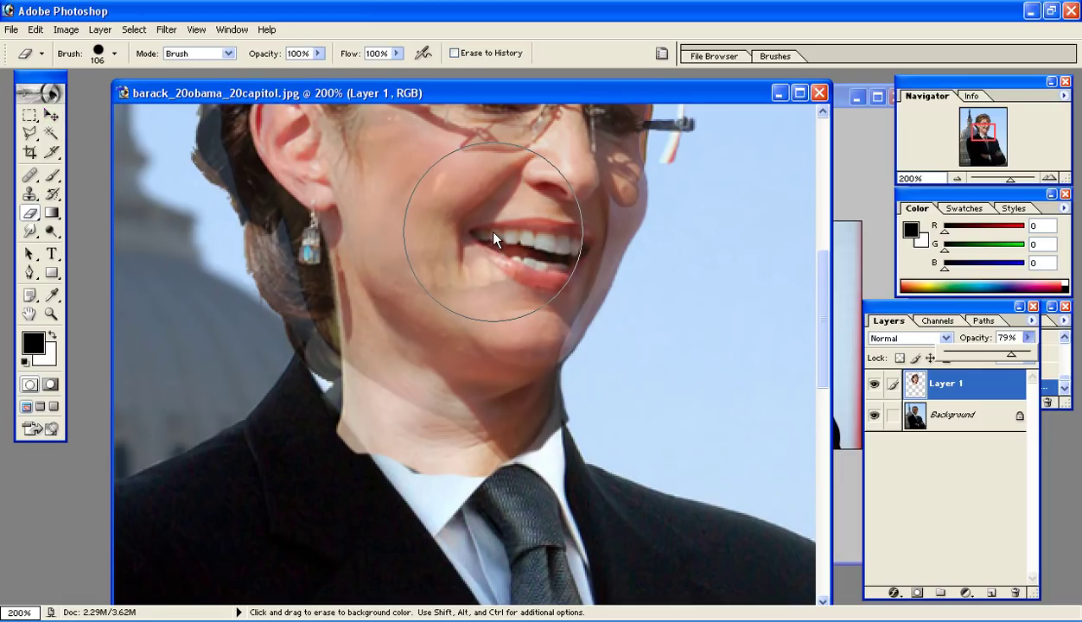
Step: Outline the part of the woman's neck covering the shirt collar below the earring with the Polygonal Lasso and delete it
{"action": "left_click_drag", "start_coordinate": [826, 346], "coordinate": [843, 328]}
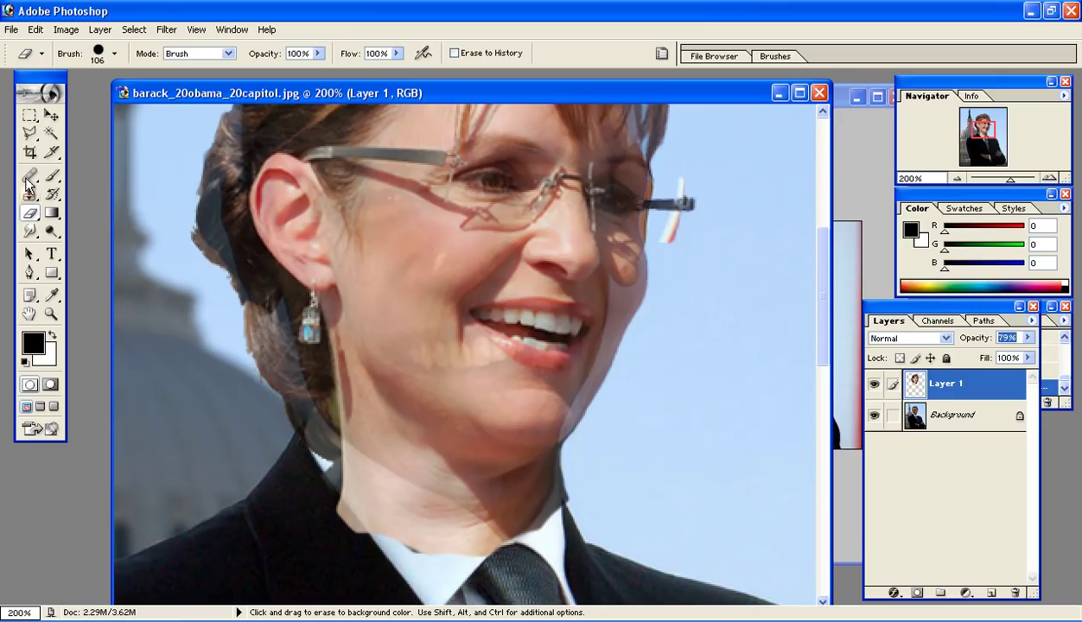
{"action": "left_click", "coordinate": [30, 135]}
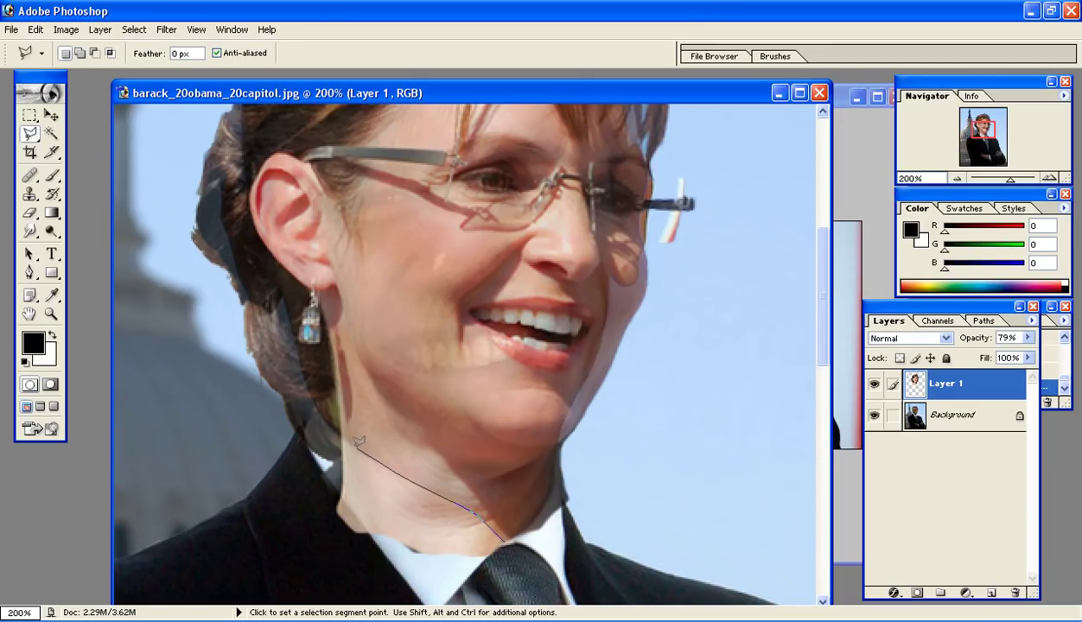
{"action": "left_click", "coordinate": [305, 457]}
{"action": "left_click", "coordinate": [356, 580]}
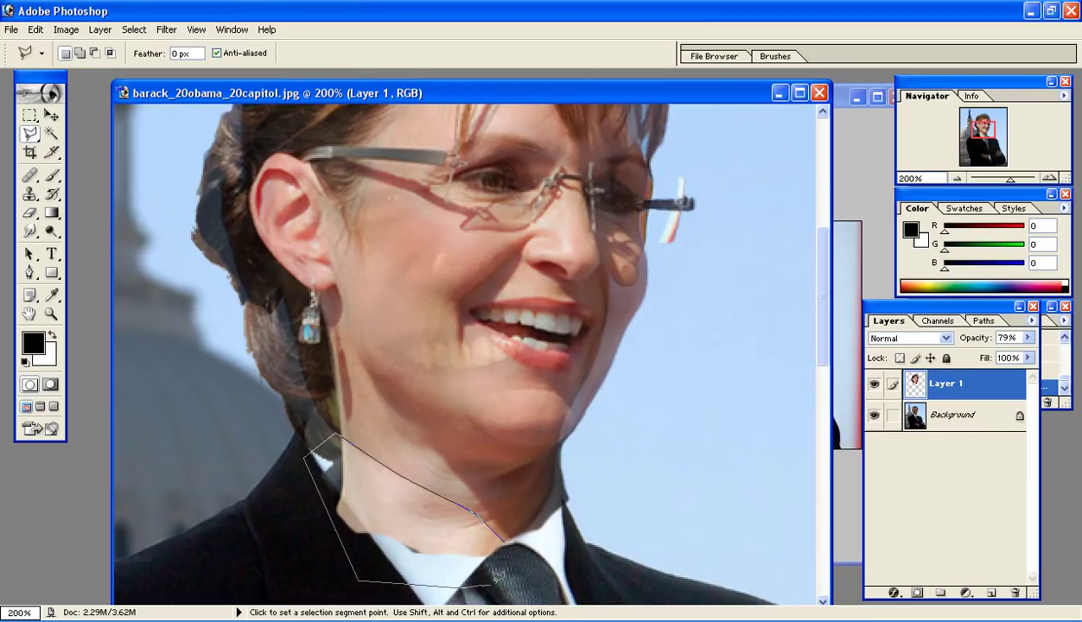
{"action": "left_click", "coordinate": [508, 538]}
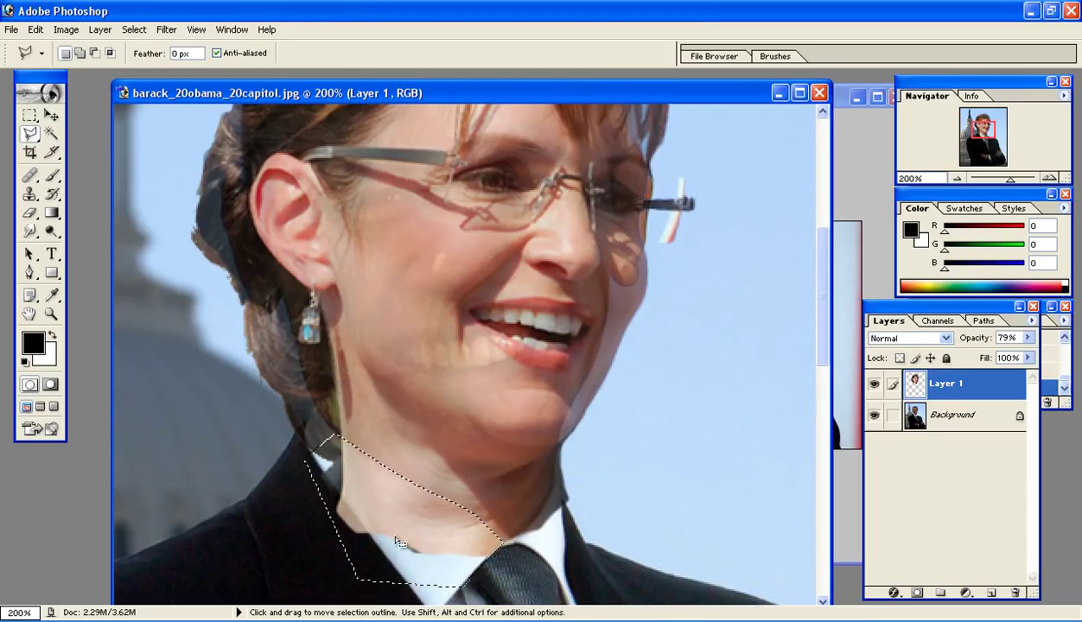
{"action": "left_click", "coordinate": [33, 139]}
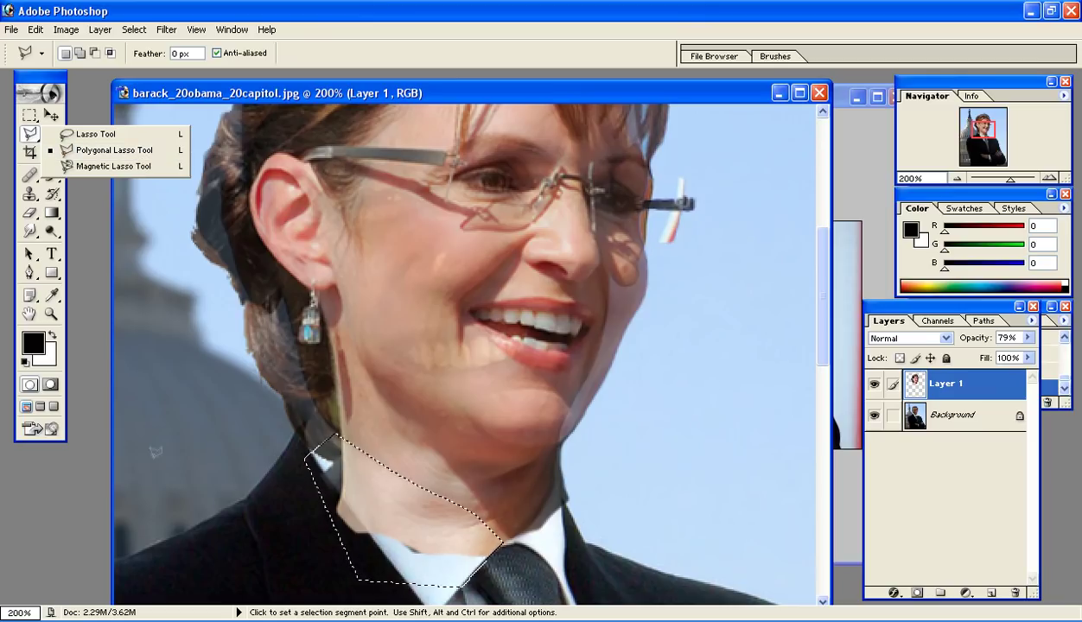
{"action": "left_click", "coordinate": [179, 92]}
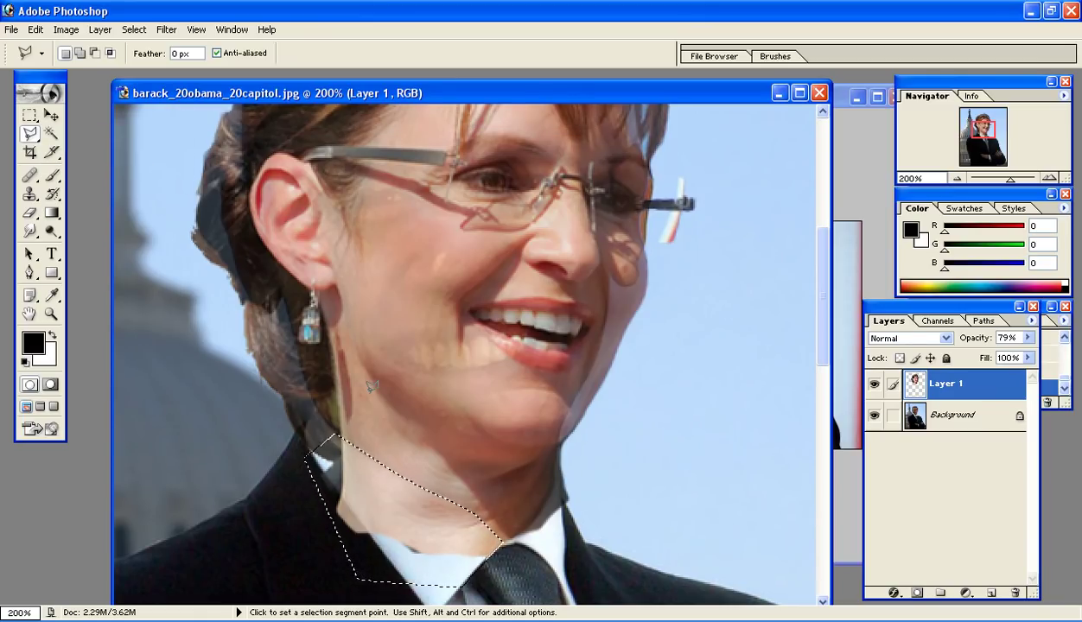
{"action": "key", "text": "Delete"}
{"action": "key", "text": "ctrl+d"}
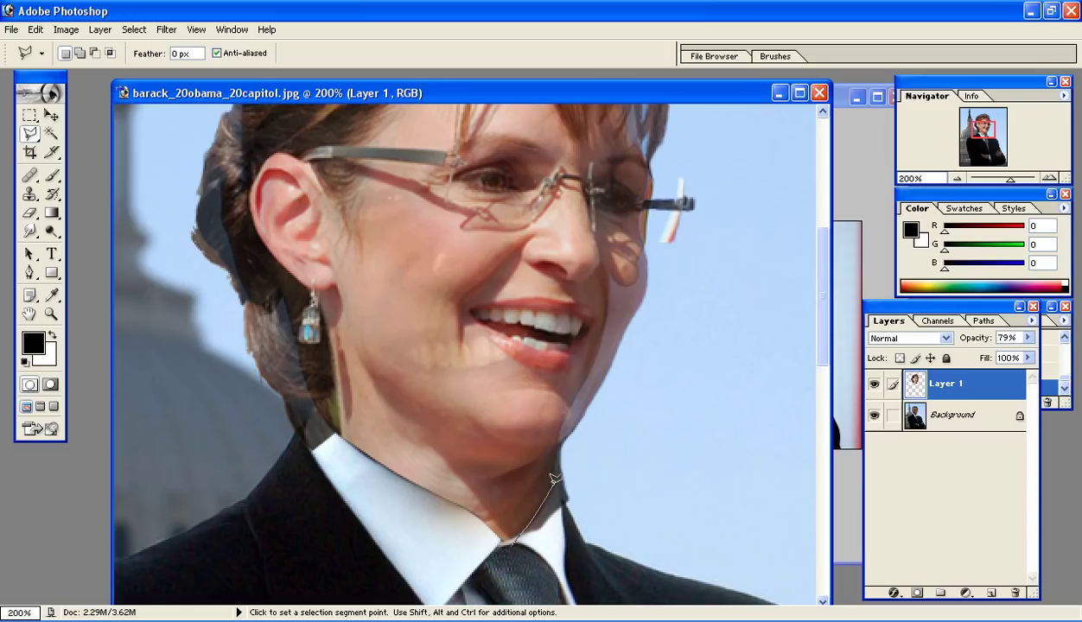
Step: Outline the neck area covering the far side of the shirt collar beside the tie knot, delete it and deselect
{"action": "left_click", "coordinate": [595, 443]}
{"action": "left_click", "coordinate": [614, 503]}
{"action": "left_click", "coordinate": [540, 568]}
{"action": "left_click", "coordinate": [516, 541]}
{"action": "key", "text": "ctrl+d"}
Step: Outline the dark fragment between the hair bun and the collar's upper corner, delete it and deselect
{"action": "left_click", "coordinate": [330, 420]}
{"action": "left_click", "coordinate": [305, 395]}
{"action": "left_click", "coordinate": [286, 431]}
{"action": "left_click", "coordinate": [300, 482]}
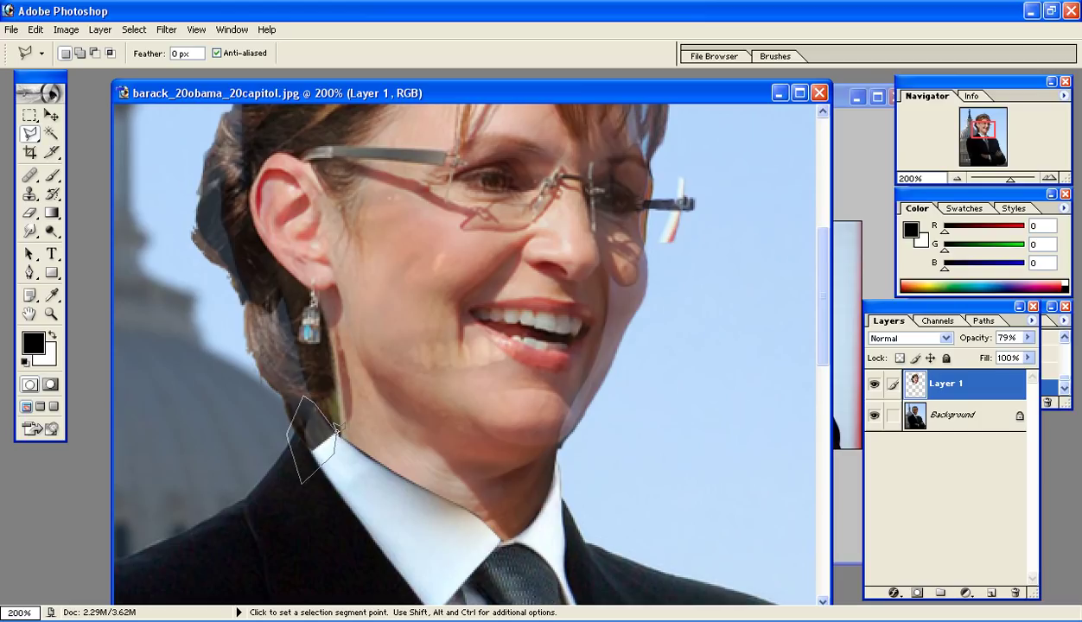
{"action": "left_click", "coordinate": [332, 422]}
{"action": "key", "text": "ctrl+d"}
Step: Erase the stray dark pieces under the hair bun and reduce the Eraser brush to 30 px
{"action": "left_click", "coordinate": [30, 212]}
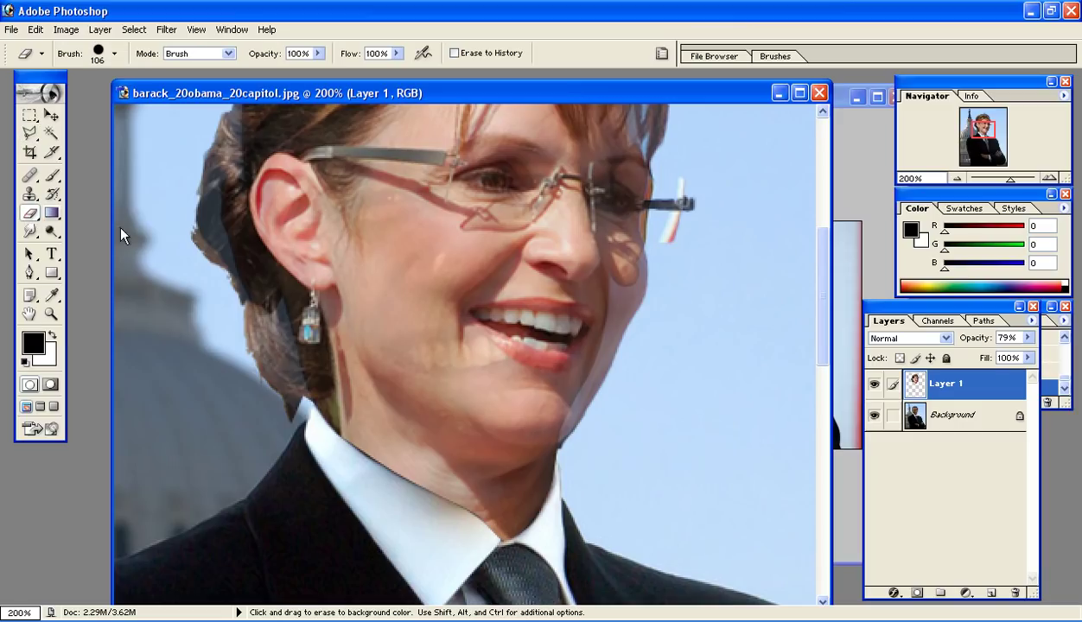
{"action": "mouse_move", "coordinate": [240, 482]}
{"action": "left_mouse_down"}
{"action": "mouse_move", "coordinate": [269, 486]}
{"action": "mouse_move", "coordinate": [237, 525]}
{"action": "mouse_move", "coordinate": [268, 462]}
{"action": "mouse_move", "coordinate": [160, 285]}
{"action": "left_mouse_up"}
{"action": "left_click", "coordinate": [115, 55]}
{"action": "left_click_drag", "start_coordinate": [73, 102], "coordinate": [58, 101]}
{"action": "left_click", "coordinate": [231, 10]}
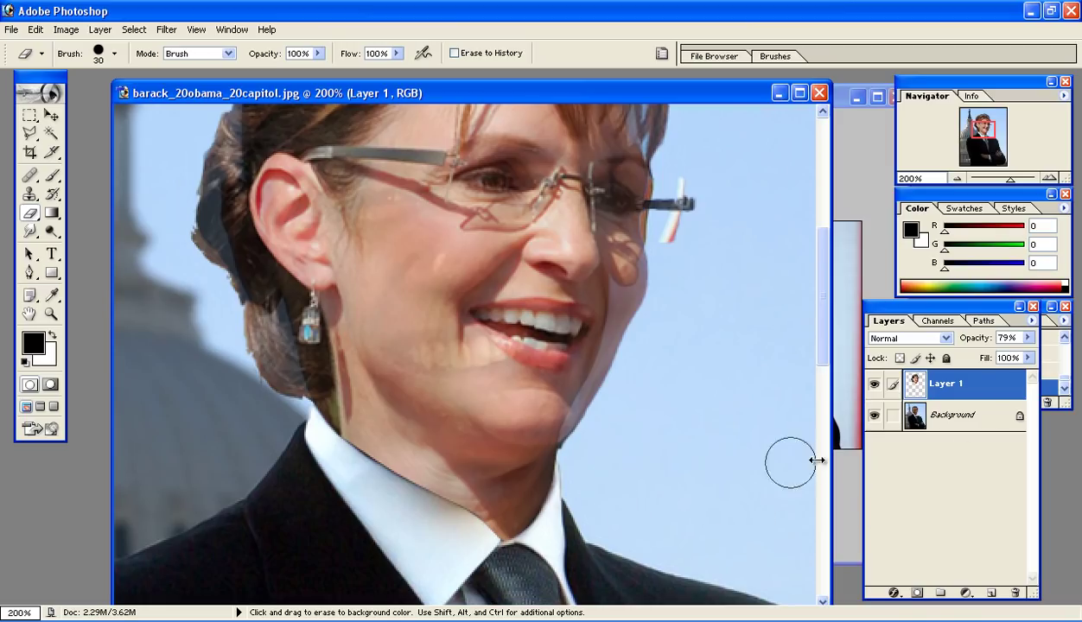
Step: Restore Layer 1's opacity to 100% and erase the leftover light edge between the hair bun and the shirt collar
{"action": "left_click", "coordinate": [1028, 337]}
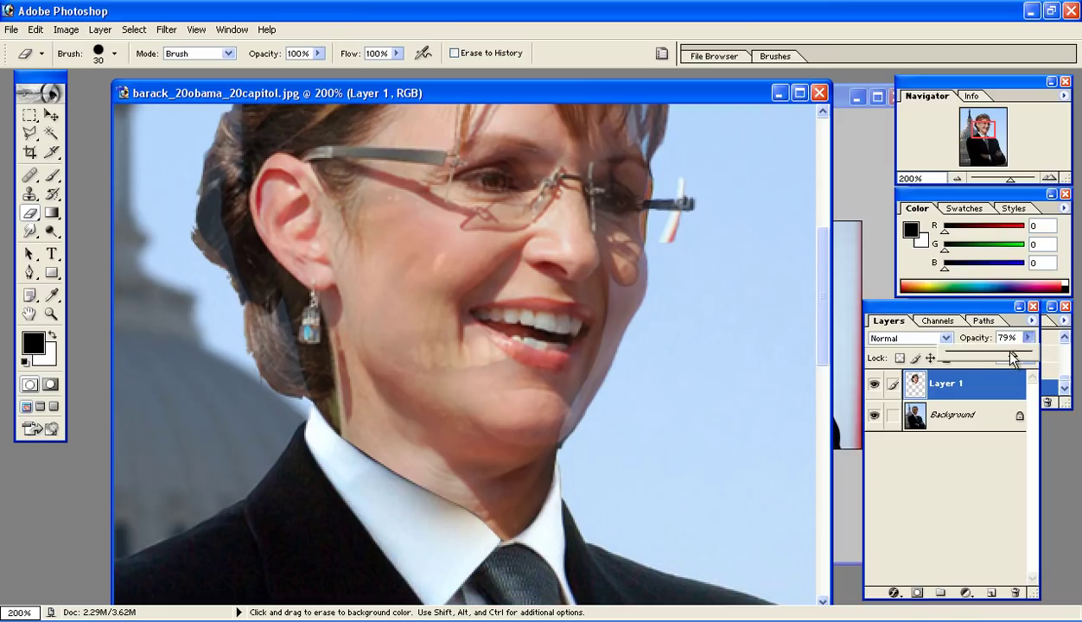
{"action": "left_click_drag", "start_coordinate": [1012, 358], "coordinate": [1037, 363]}
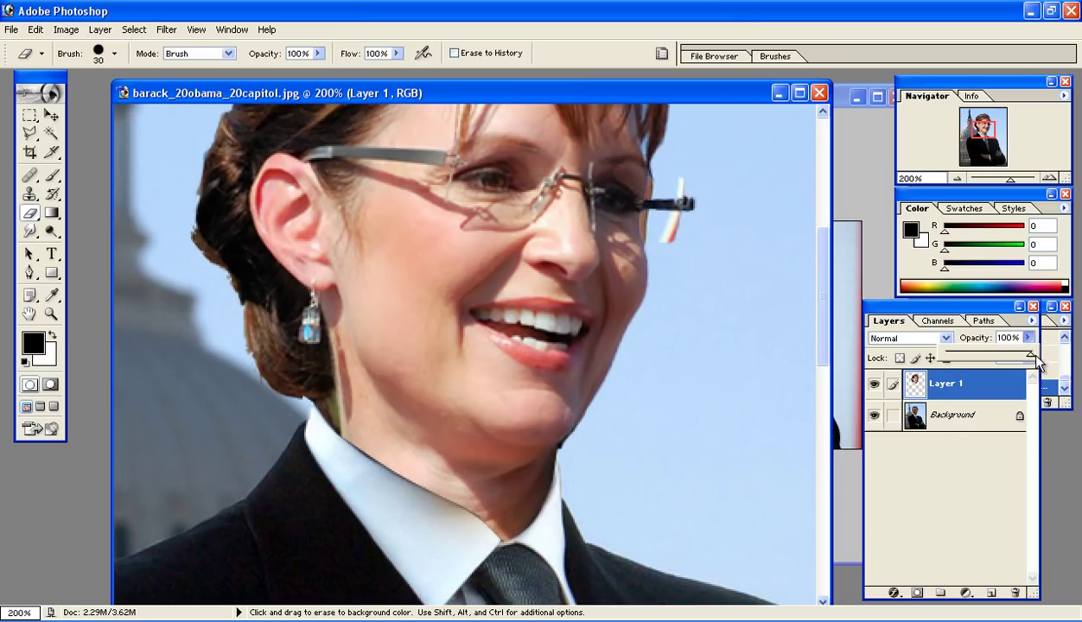
{"action": "scroll", "coordinate": [821, 348], "scroll_direction": "up", "scroll_amount": 2}
{"action": "scroll", "coordinate": [821, 348], "scroll_direction": "up", "scroll_amount": 1}
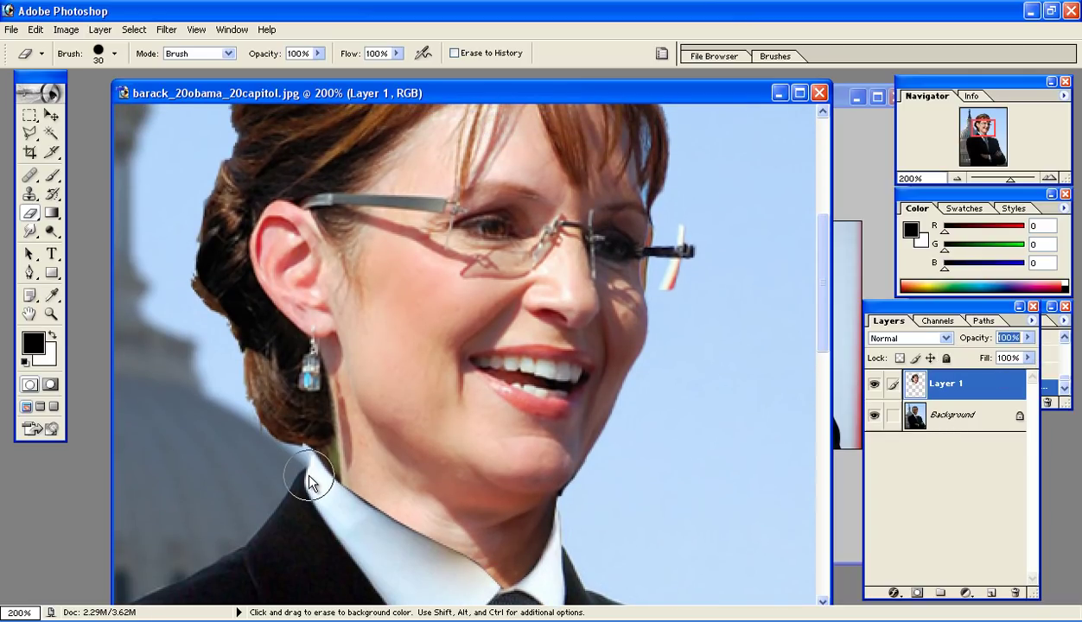
{"action": "mouse_move", "coordinate": [309, 484]}
{"action": "left_mouse_down"}
{"action": "mouse_move", "coordinate": [338, 519]}
{"action": "mouse_move", "coordinate": [309, 490]}
{"action": "left_mouse_up"}
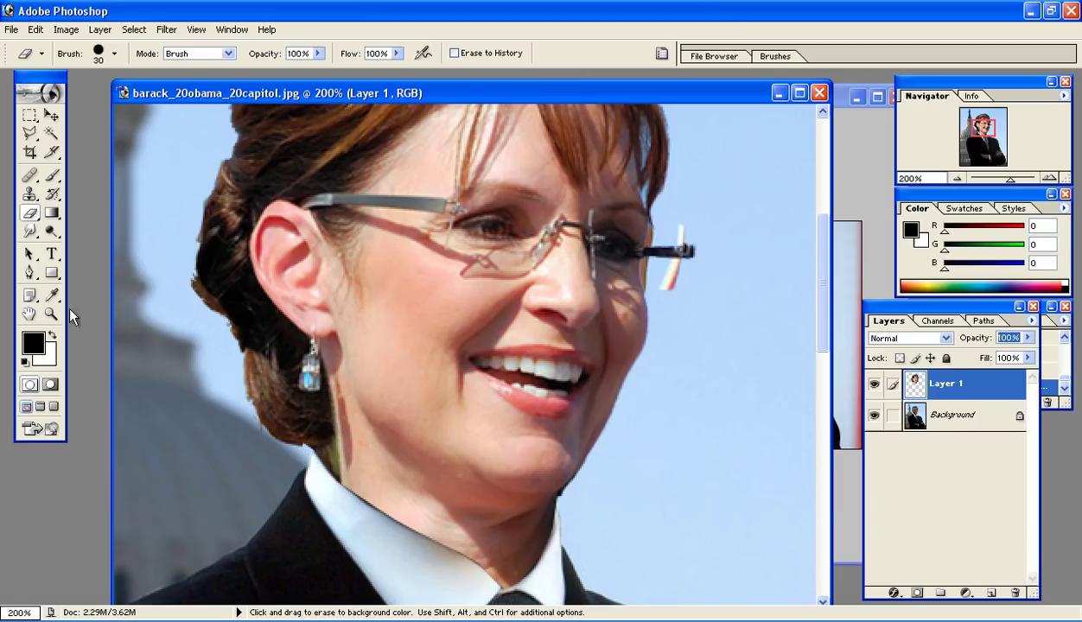
Step: Smudge the skin over the greenish gap between the neck and the hair with a 13 px brush at 50% strength
{"action": "left_click_drag", "start_coordinate": [30, 235], "coordinate": [74, 258]}
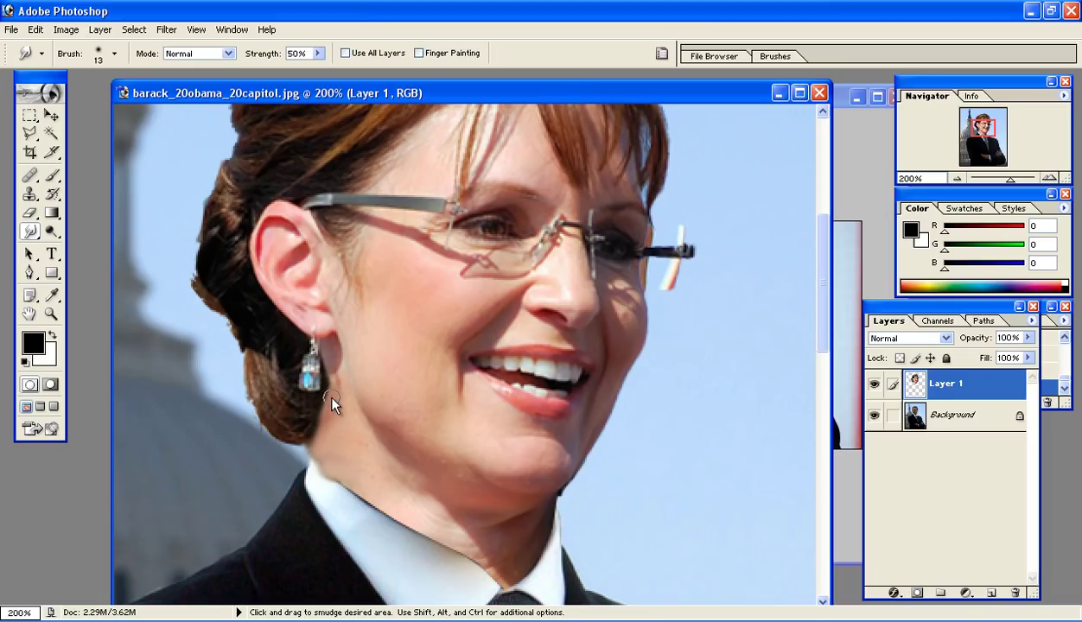
{"action": "mouse_move", "coordinate": [290, 441]}
{"action": "left_mouse_down"}
{"action": "mouse_move", "coordinate": [314, 500]}
{"action": "mouse_move", "coordinate": [342, 482]}
{"action": "left_mouse_up"}
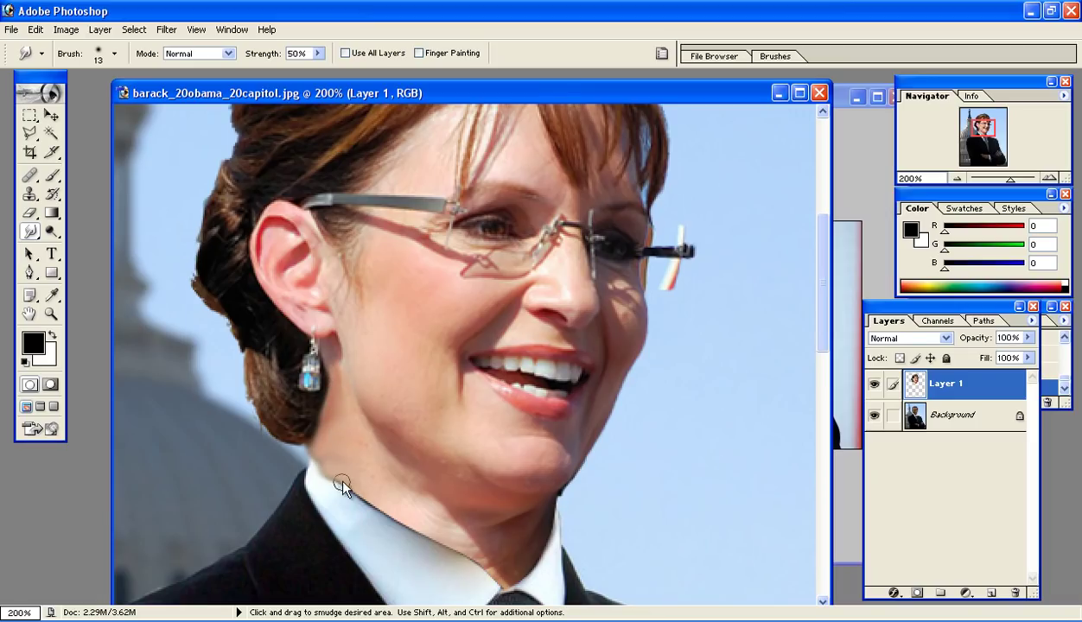
Step: Outline the smudged overlap on the shirt collar's upper corner with the Polygonal Lasso, delete it and deselect
{"action": "left_click_drag", "start_coordinate": [31, 134], "coordinate": [85, 160]}
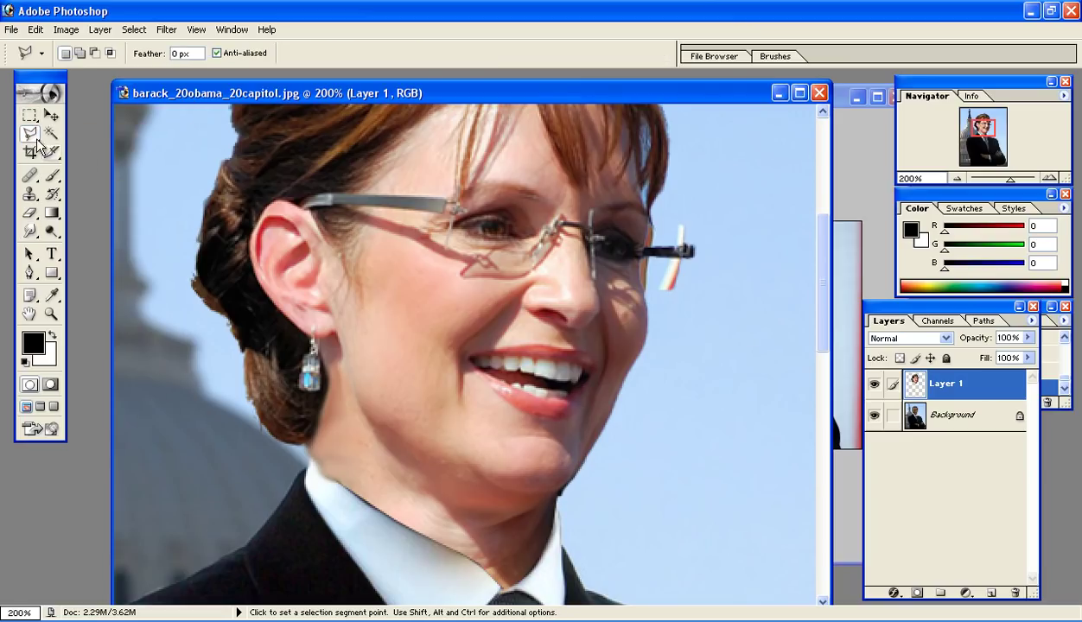
{"action": "mouse_move", "coordinate": [31, 136]}
{"action": "left_mouse_down"}
{"action": "mouse_move", "coordinate": [119, 160]}
{"action": "mouse_move", "coordinate": [31, 136]}
{"action": "left_mouse_up"}
{"action": "left_click", "coordinate": [302, 446]}
{"action": "left_click", "coordinate": [292, 499]}
{"action": "left_click", "coordinate": [342, 530]}
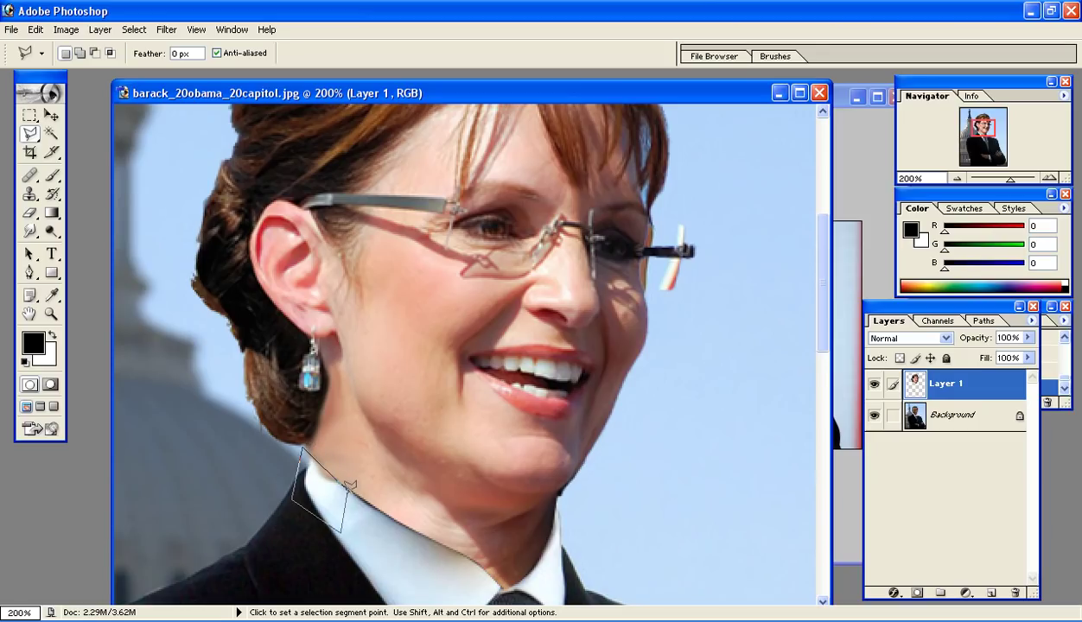
{"action": "double_click", "coordinate": [349, 490]}
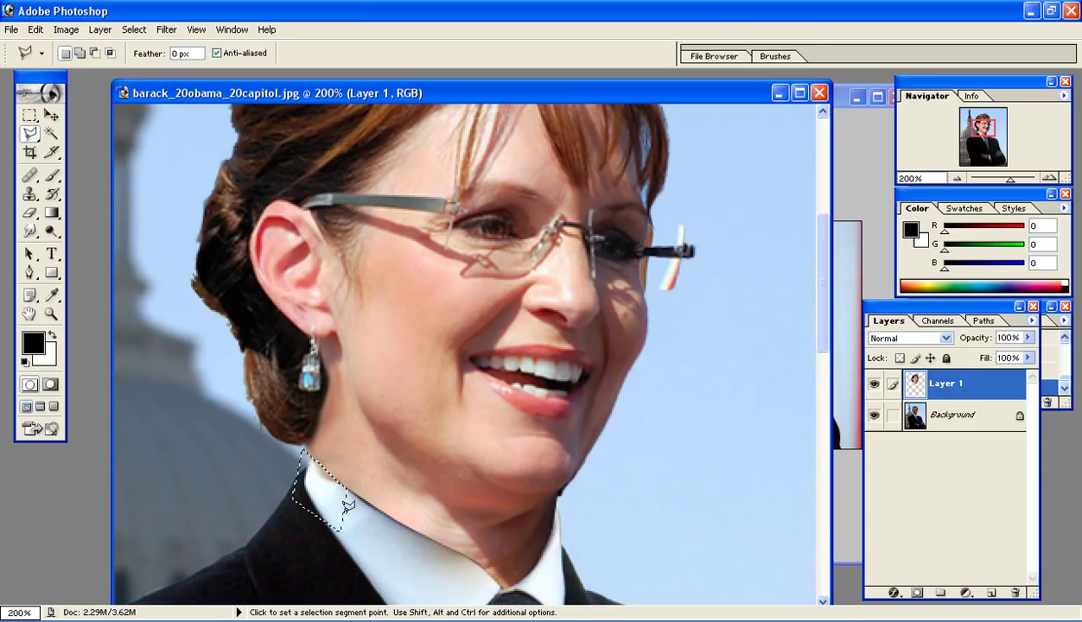
{"action": "key", "text": "Delete"}
{"action": "key", "text": "ctrl+d"}
Step: Remove the blue sky from the Background layer with the Magic Eraser at tolerance 32, including the patch beside the man's arm
{"action": "key", "text": "ctrl+minus"}
{"action": "key", "text": "ctrl+minus"}
{"action": "key", "text": "ctrl+minus"}
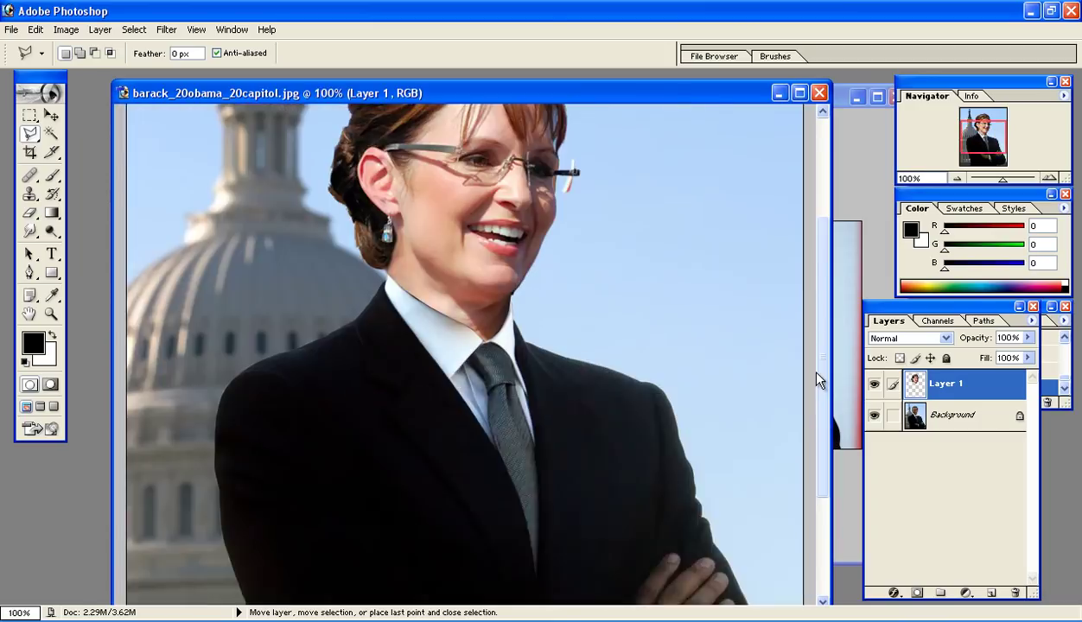
{"action": "key", "text": "ctrl+minus"}
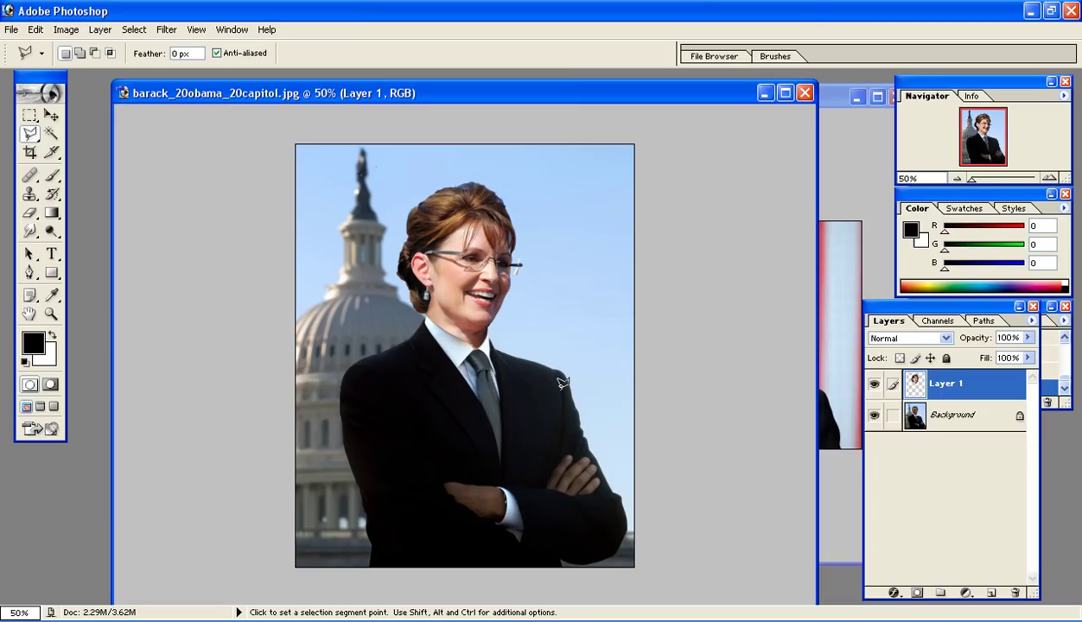
{"action": "left_click", "coordinate": [957, 422]}
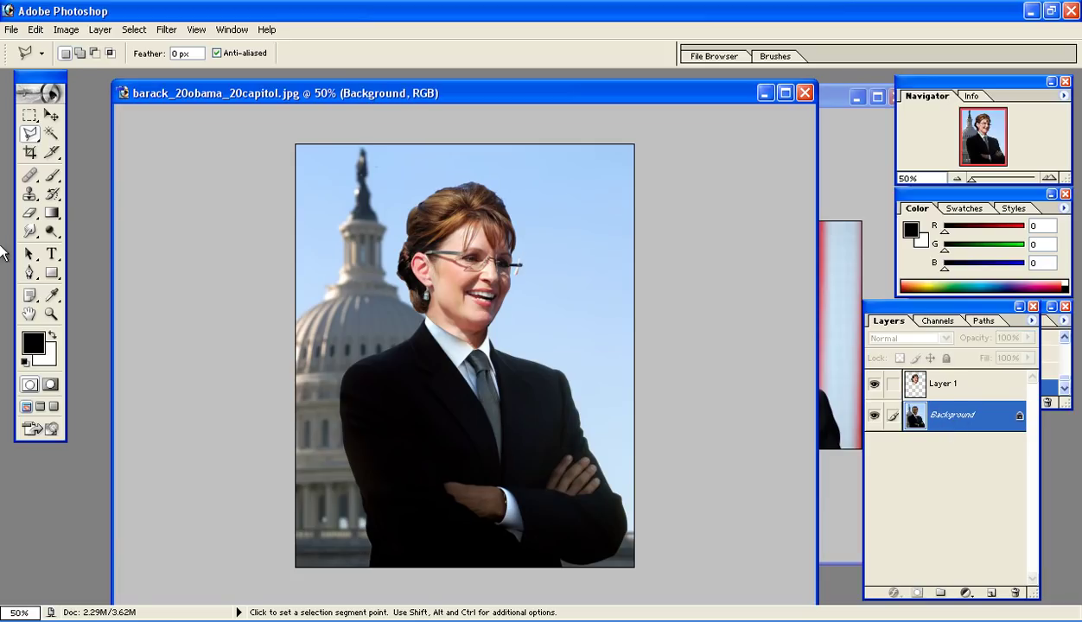
{"action": "left_click_drag", "start_coordinate": [30, 213], "coordinate": [95, 249]}
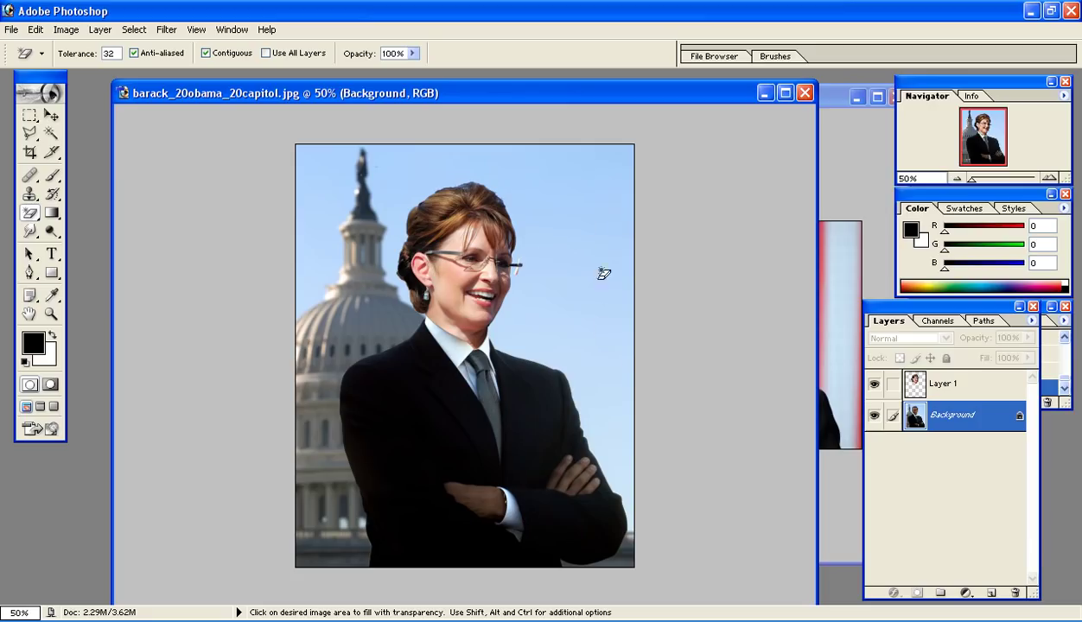
{"action": "left_click", "coordinate": [587, 187]}
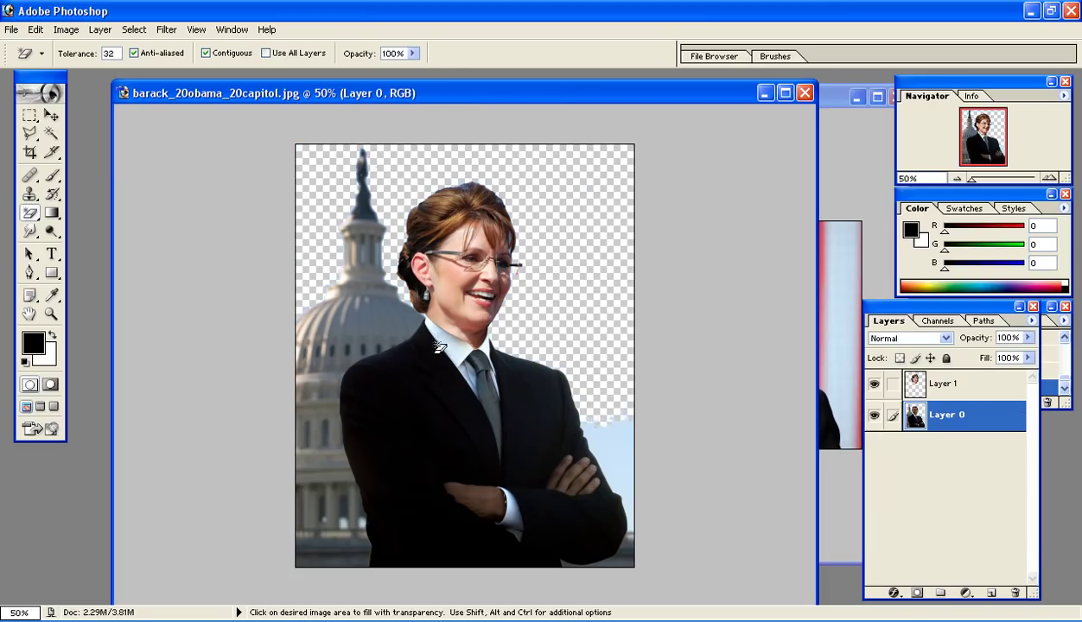
{"action": "left_click", "coordinate": [622, 442]}
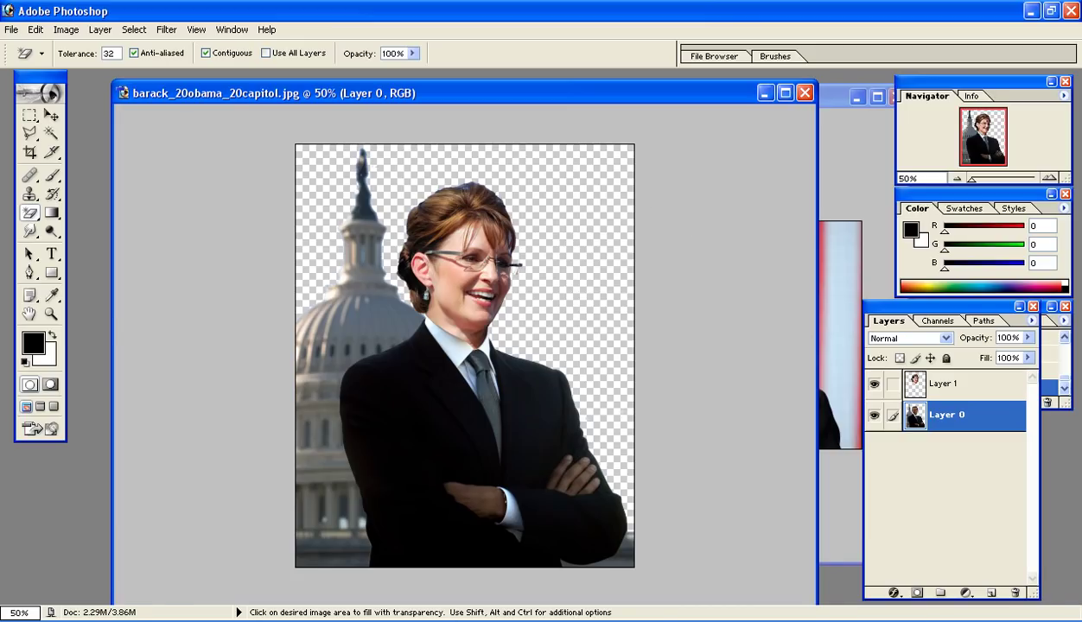
Step: Switch to Firefox and search Google Images for "us flag"
{"action": "key", "text": "super"}
{"action": "left_click", "coordinate": [96, 230]}
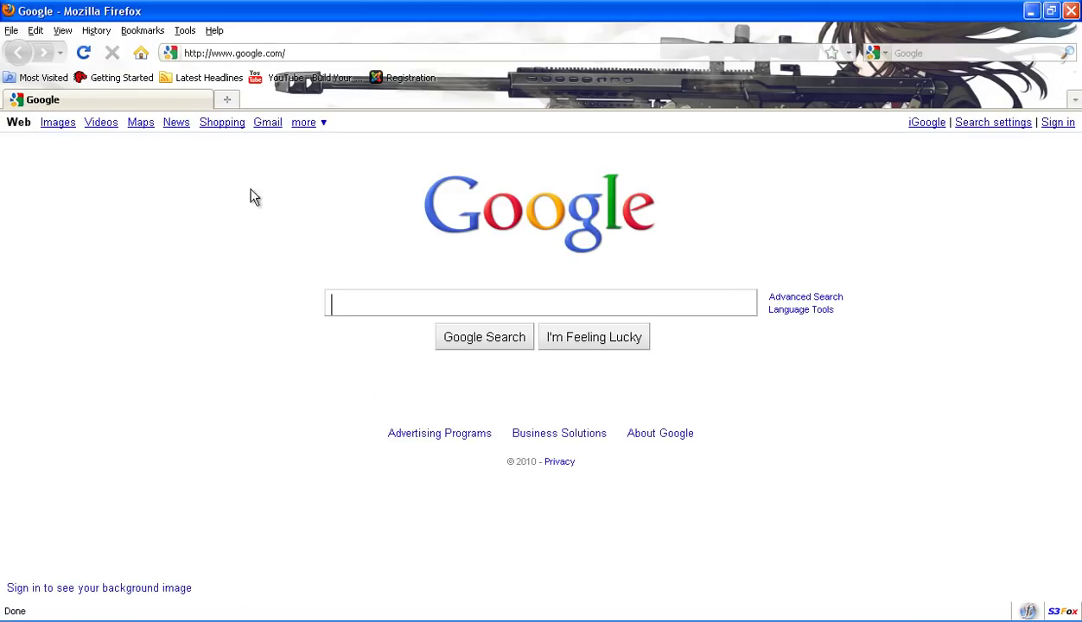
{"action": "left_click", "coordinate": [57, 122]}
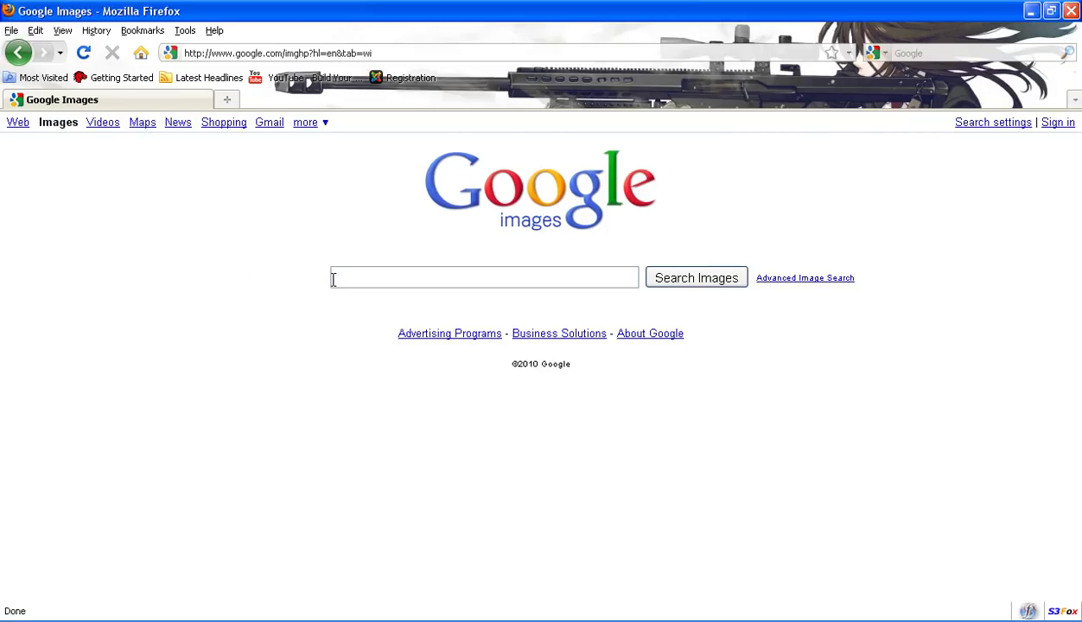
{"action": "type", "text": "us fla"}
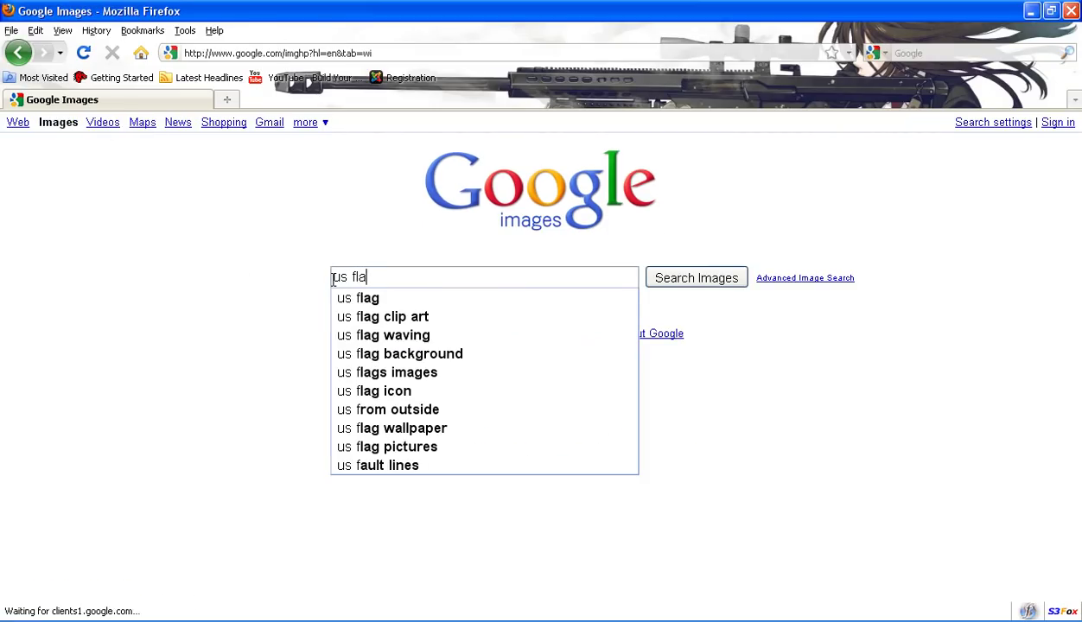
{"action": "type", "text": "g"}
{"action": "key", "text": "Return"}
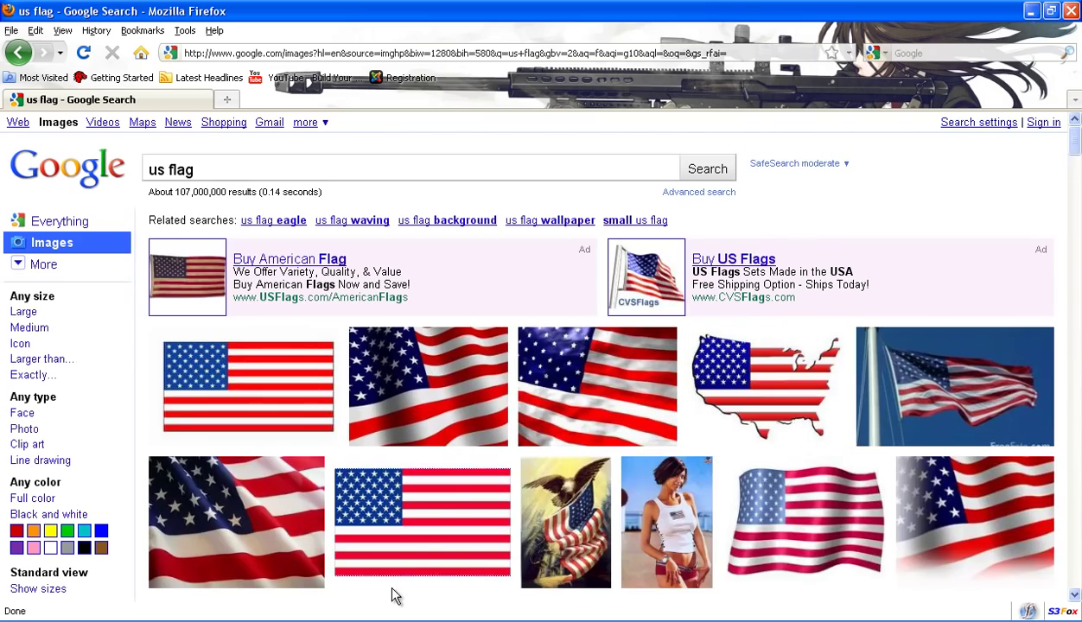
Step: Browse the US flag image results for a large waving flag suitable as the photo's background
{"action": "scroll", "coordinate": [605, 450], "scroll_direction": "down", "scroll_amount": 5}
{"action": "mouse_move", "coordinate": [754, 481]}
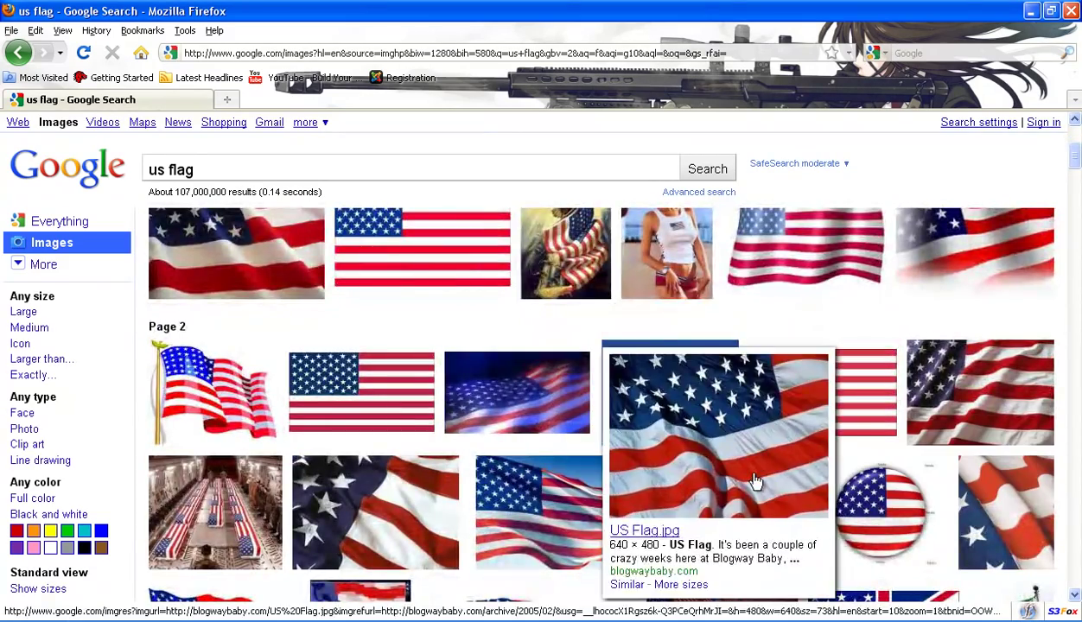
{"action": "scroll", "coordinate": [754, 482], "scroll_direction": "down", "scroll_amount": 2}
{"action": "scroll", "coordinate": [725, 484], "scroll_direction": "down", "scroll_amount": 5}
{"action": "scroll", "coordinate": [708, 488], "scroll_direction": "down", "scroll_amount": 5}
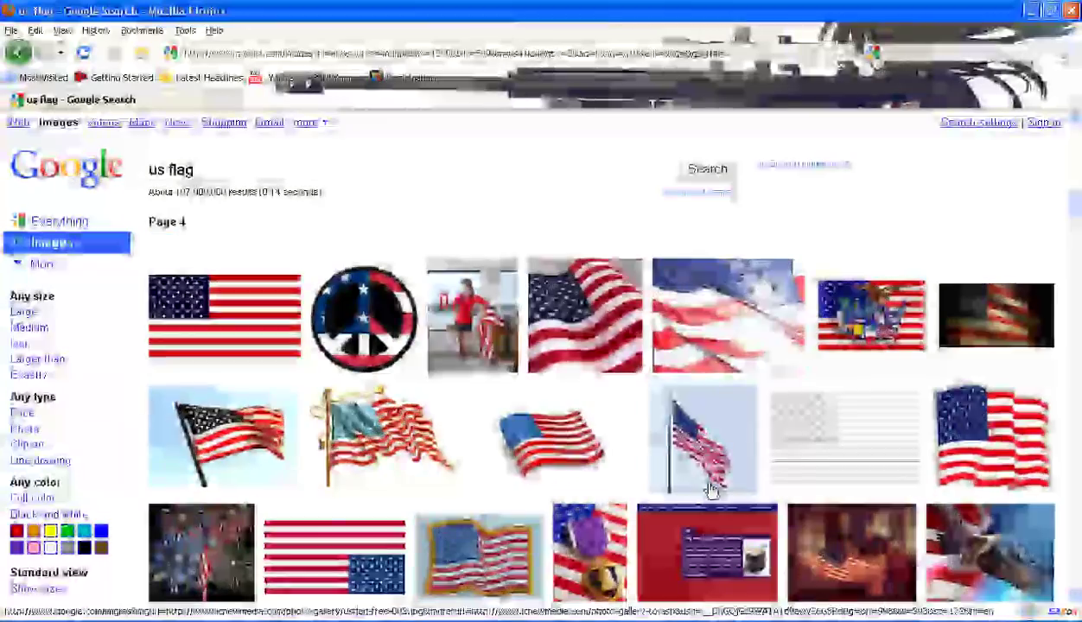
{"action": "scroll", "coordinate": [709, 488], "scroll_direction": "down", "scroll_amount": 2}
{"action": "scroll", "coordinate": [701, 476], "scroll_direction": "up", "scroll_amount": 12}
{"action": "scroll", "coordinate": [701, 476], "scroll_direction": "down", "scroll_amount": 4}
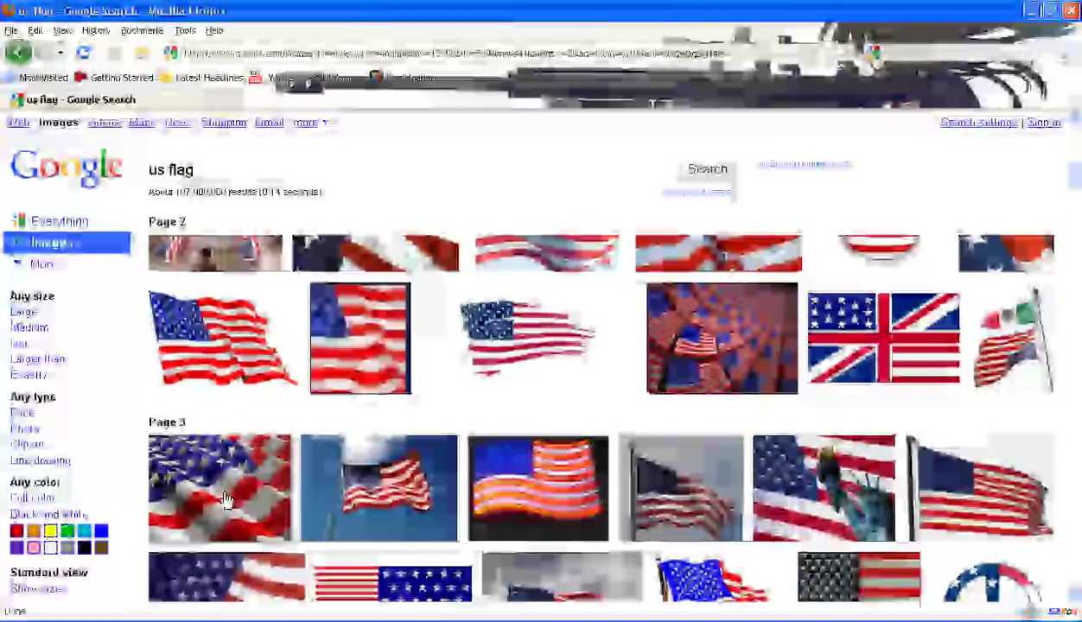
{"action": "mouse_move", "coordinate": [223, 500]}
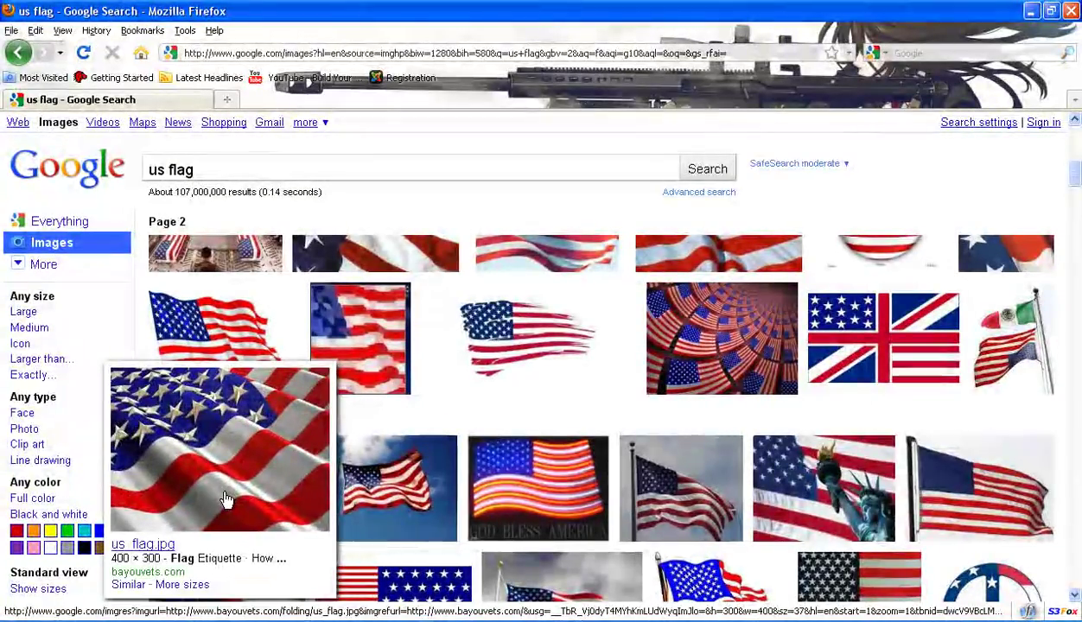
{"action": "scroll", "coordinate": [708, 450], "scroll_direction": "down", "scroll_amount": 8}
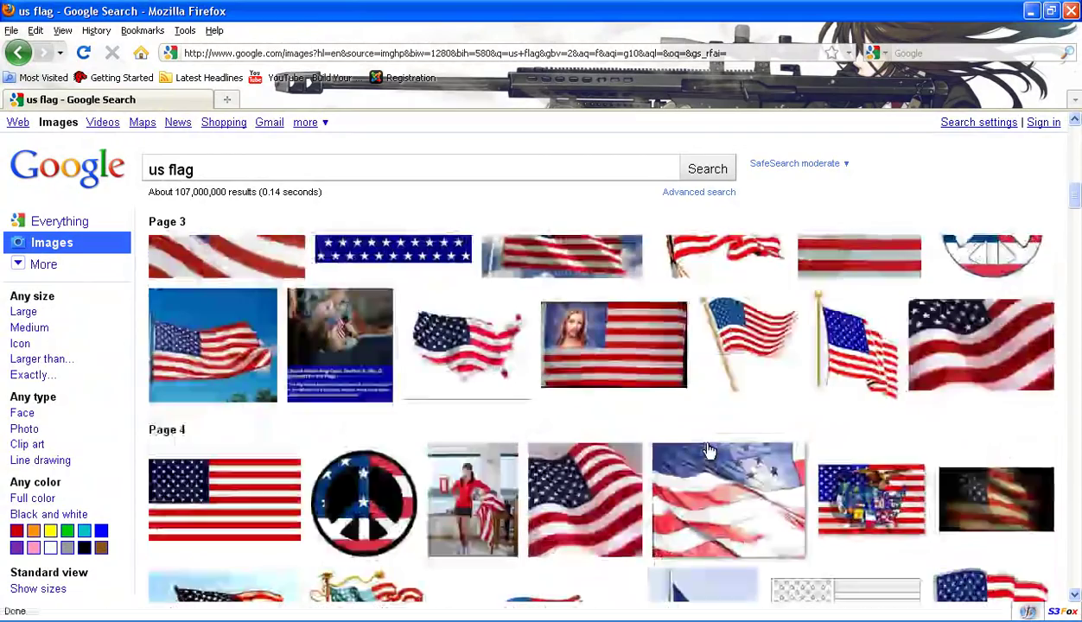
{"action": "scroll", "coordinate": [708, 449], "scroll_direction": "up", "scroll_amount": 8}
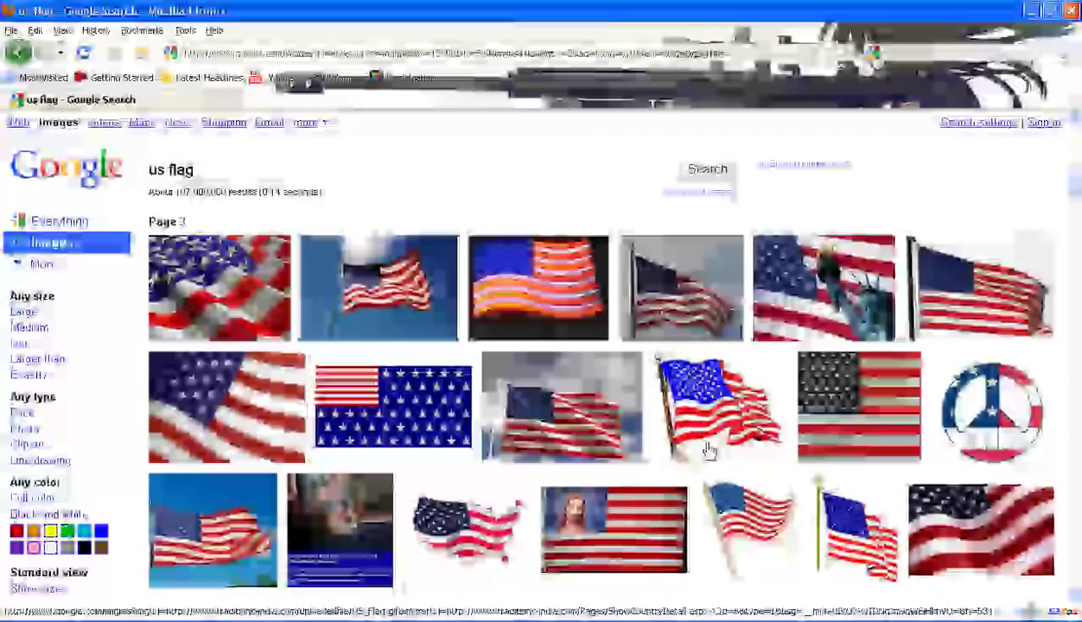
Step: Open the pachd.com image result us-flag-01.jpg and save it to the Desktop as a JPEG
{"action": "left_click", "coordinate": [1005, 328]}
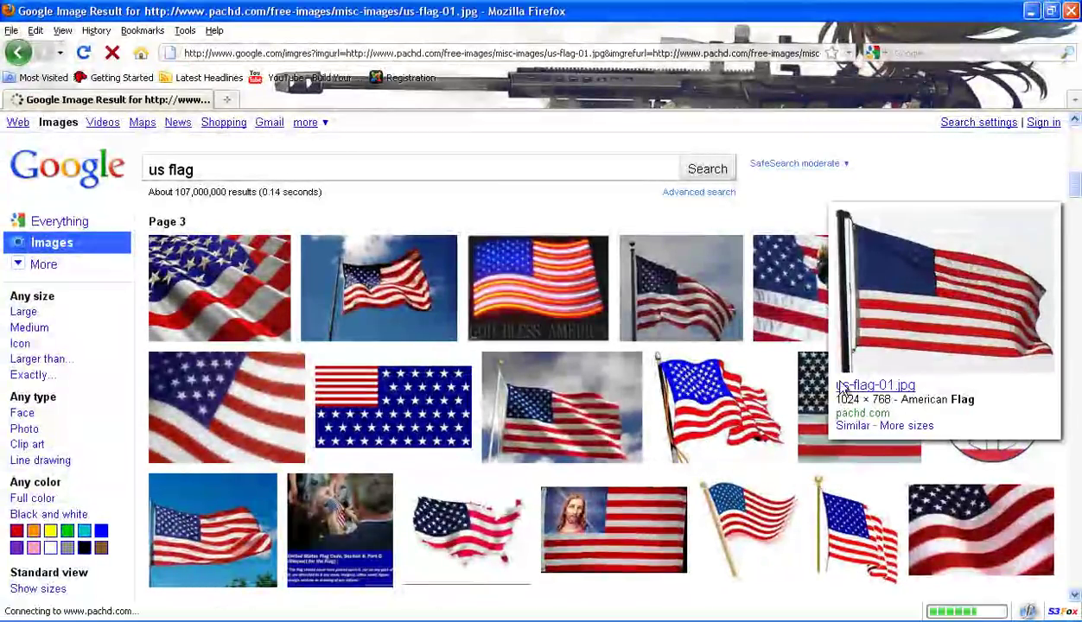
{"action": "right_click", "coordinate": [350, 258]}
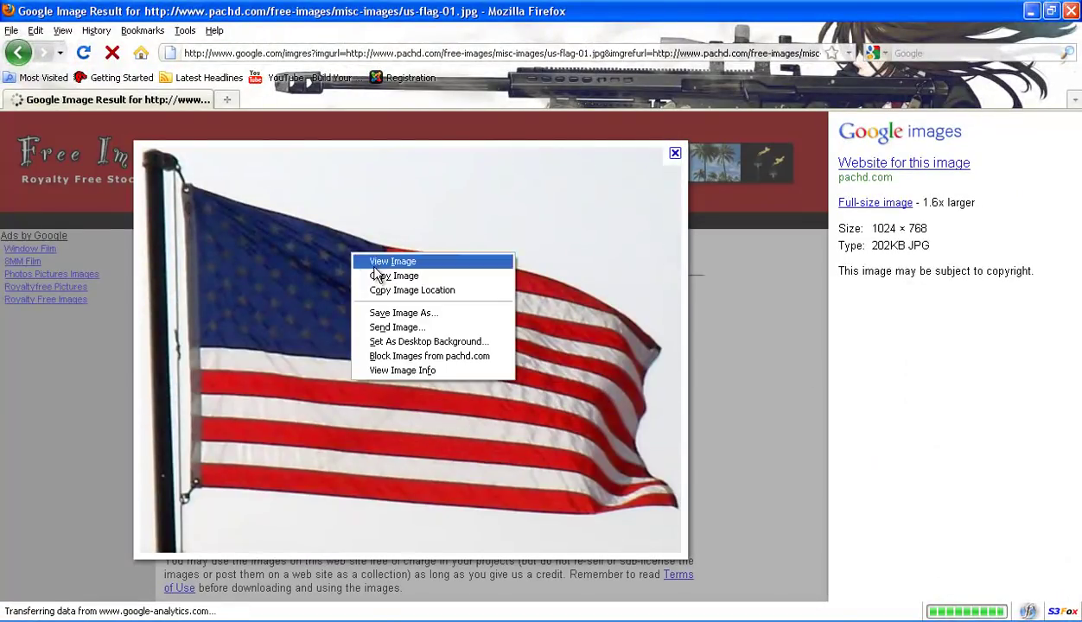
{"action": "left_click", "coordinate": [427, 309]}
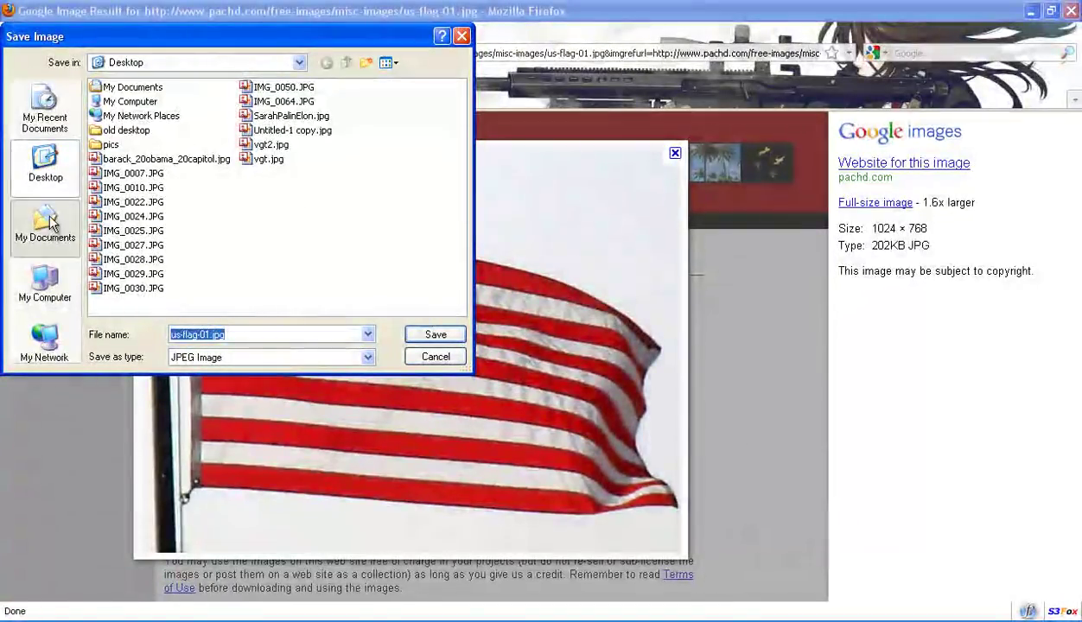
{"action": "left_click", "coordinate": [434, 335]}
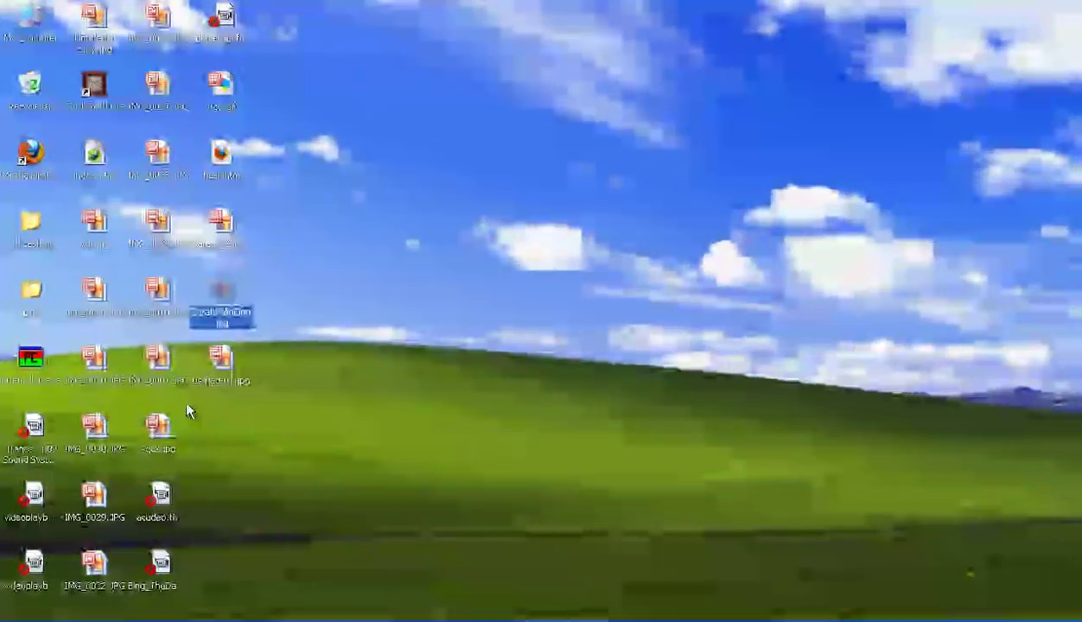
Step: Open us-flag-01.jpg from the desktop in Photoshop and copy the flag into barack_20obama_20capitol.jpg as a new layer
{"action": "left_click", "coordinate": [207, 373]}
{"action": "left_click_drag", "start_coordinate": [656, 505], "coordinate": [579, 302]}
{"action": "left_click_drag", "start_coordinate": [296, 106], "coordinate": [623, 169]}
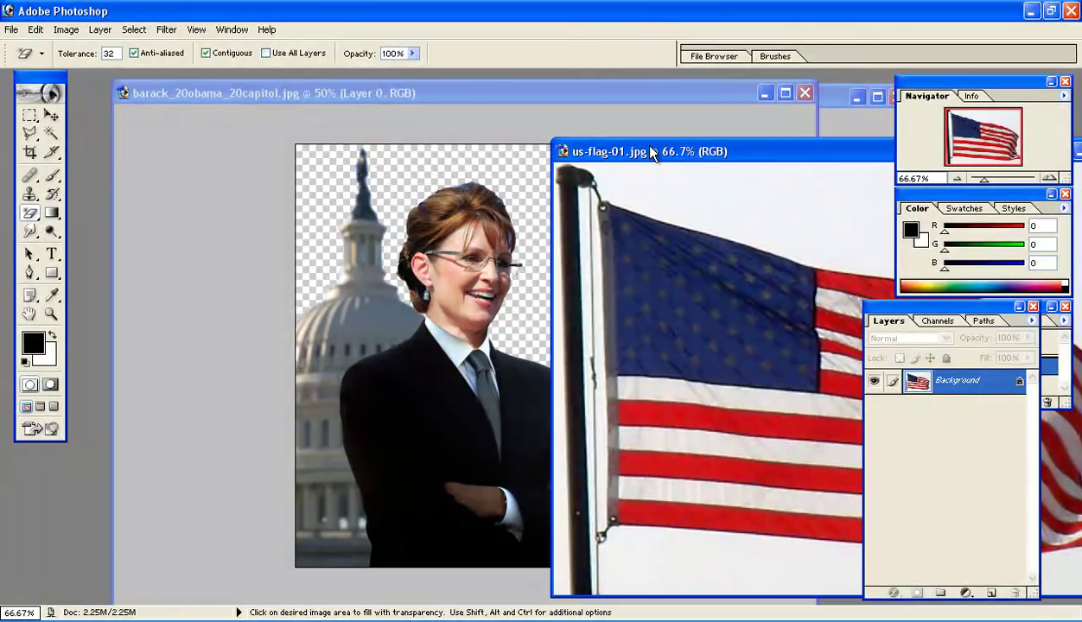
{"action": "left_click_drag", "start_coordinate": [652, 152], "coordinate": [687, 130]}
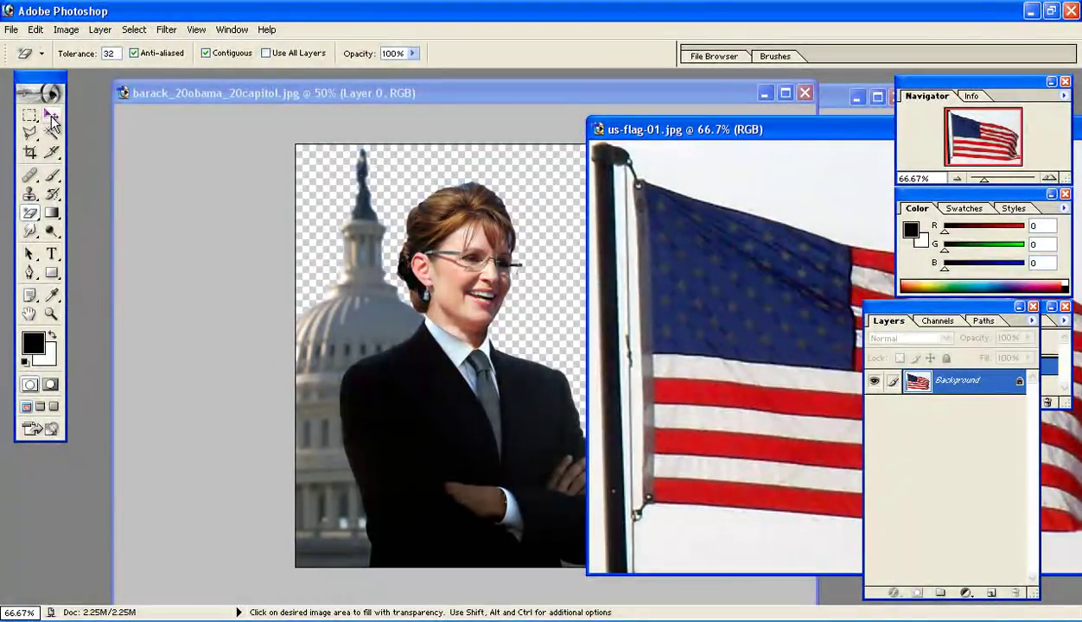
{"action": "left_click", "coordinate": [50, 118]}
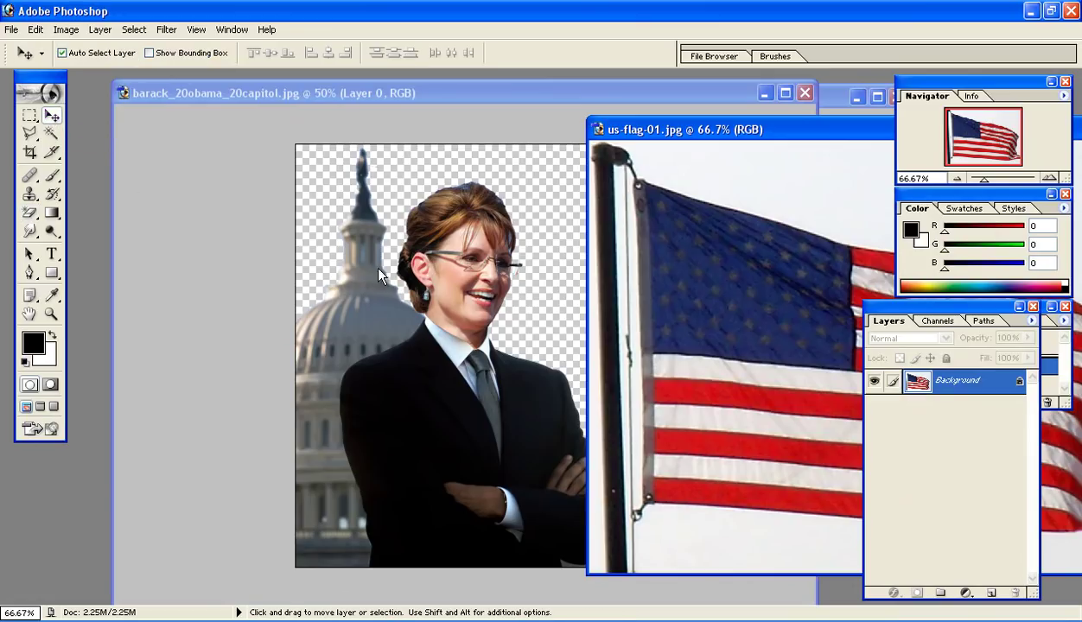
{"action": "left_click_drag", "start_coordinate": [739, 282], "coordinate": [260, 281]}
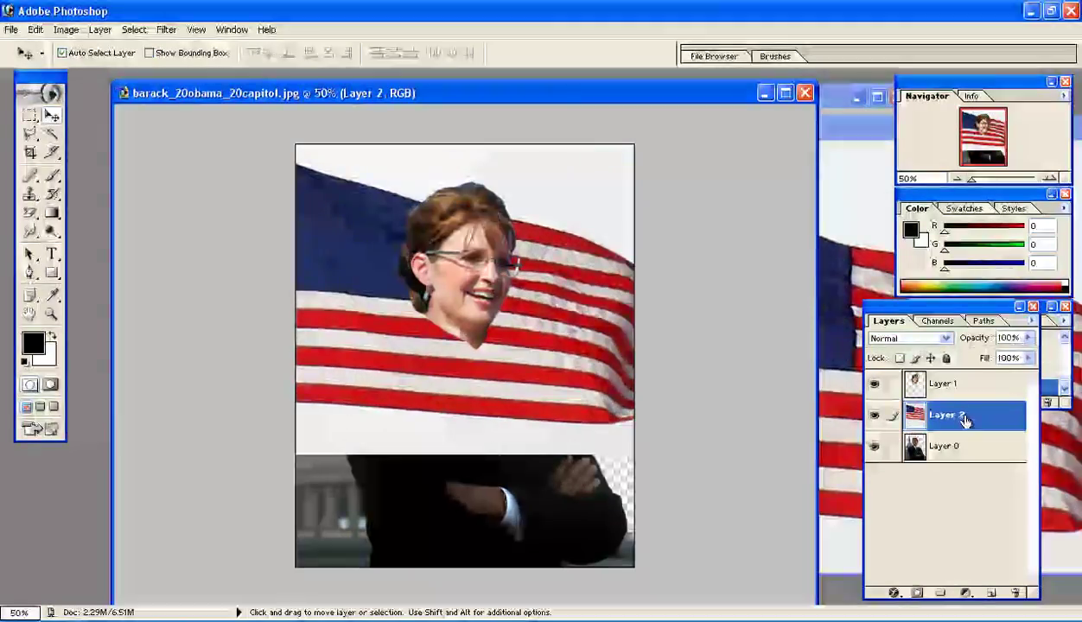
Step: Place the flag layer beneath Layer 0 and shift the flag upward so its blue field reaches the photo's upper edge
{"action": "left_click_drag", "start_coordinate": [966, 419], "coordinate": [966, 459]}
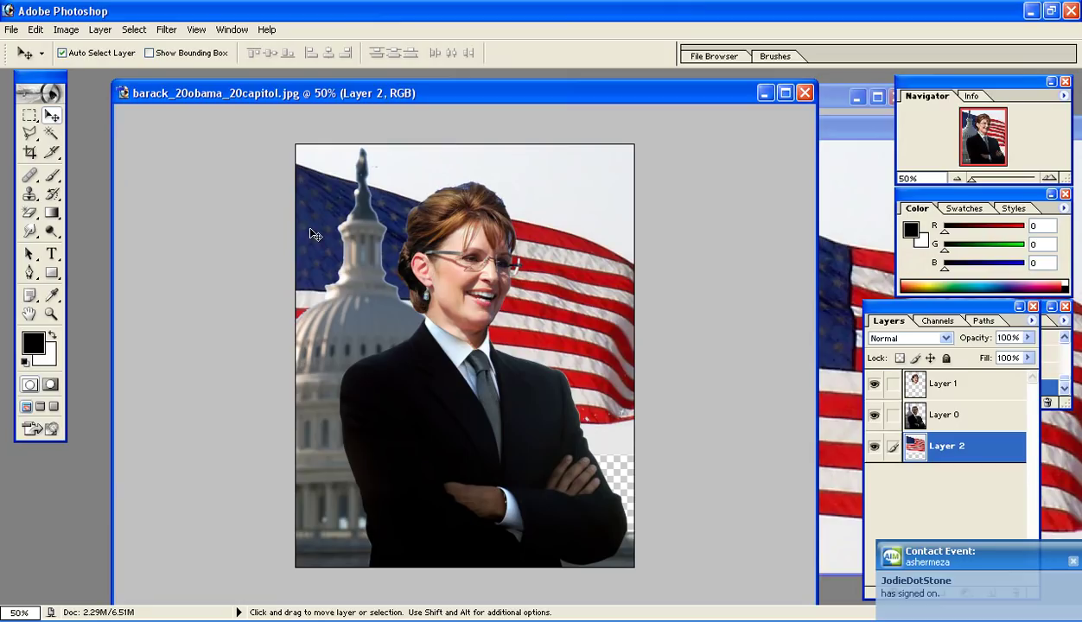
{"action": "left_click_drag", "start_coordinate": [310, 206], "coordinate": [309, 194]}
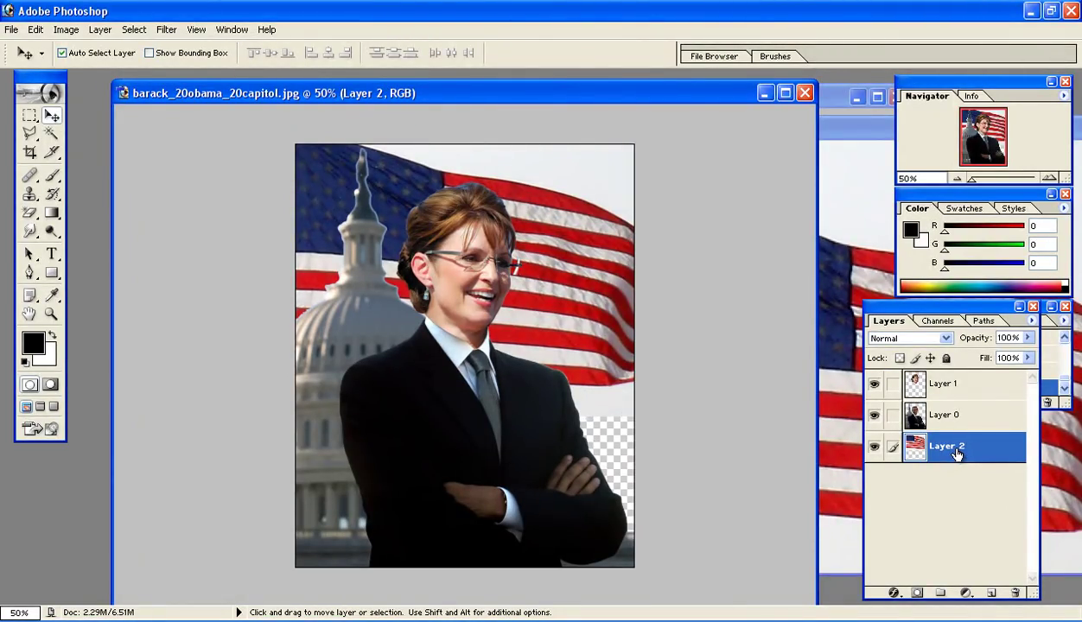
Step: Fill the transparent area beside the man's arm on the flag layer with white using the Paint Bucket
{"action": "left_click", "coordinate": [52, 212]}
{"action": "left_click", "coordinate": [91, 229]}
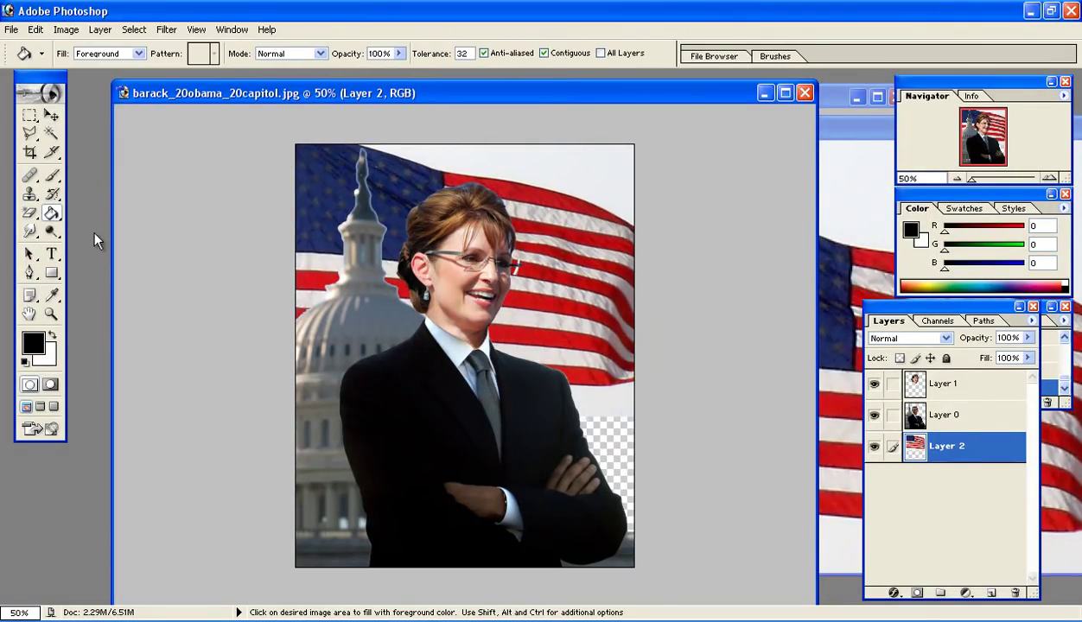
{"action": "left_click", "coordinate": [52, 339]}
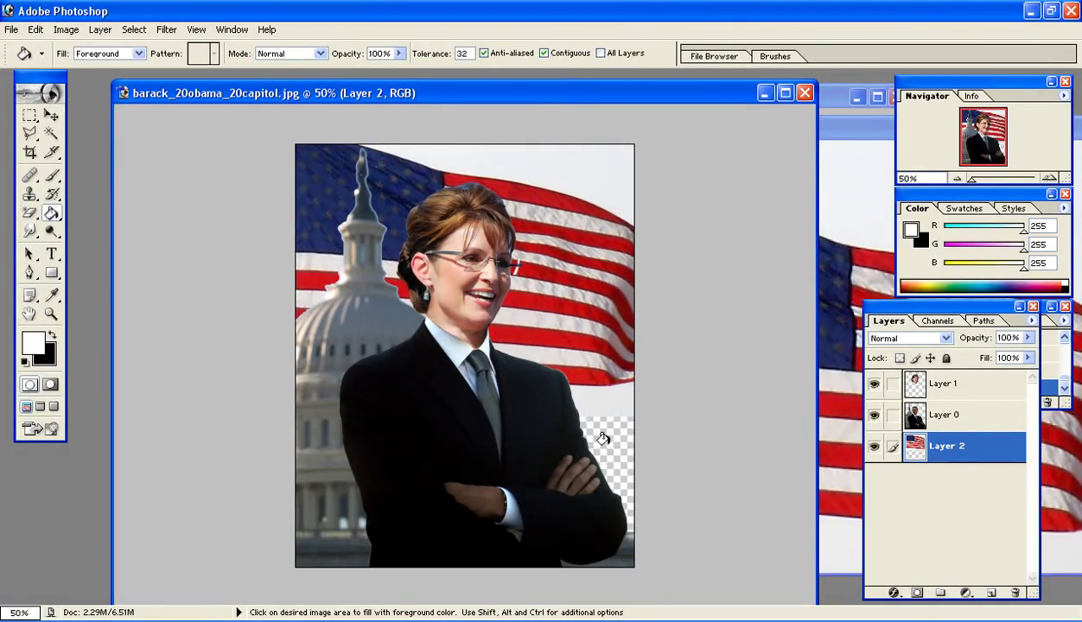
{"action": "left_click", "coordinate": [599, 479]}
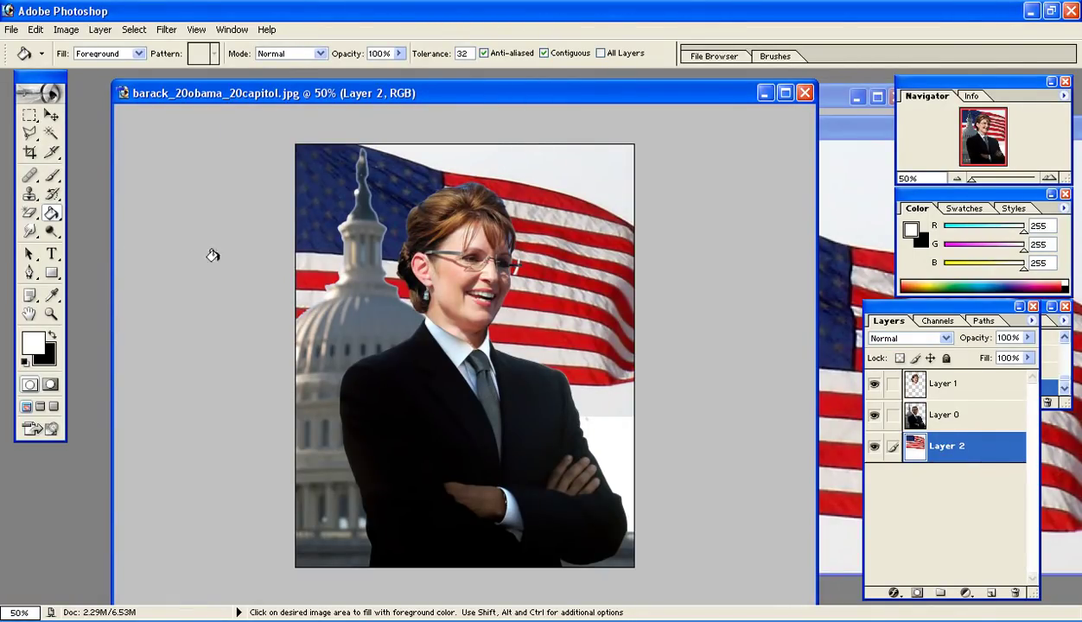
Step: Smudge the seam between the white fill and the flag image's sky with a 77 px brush at 50% strength
{"action": "left_click", "coordinate": [30, 232]}
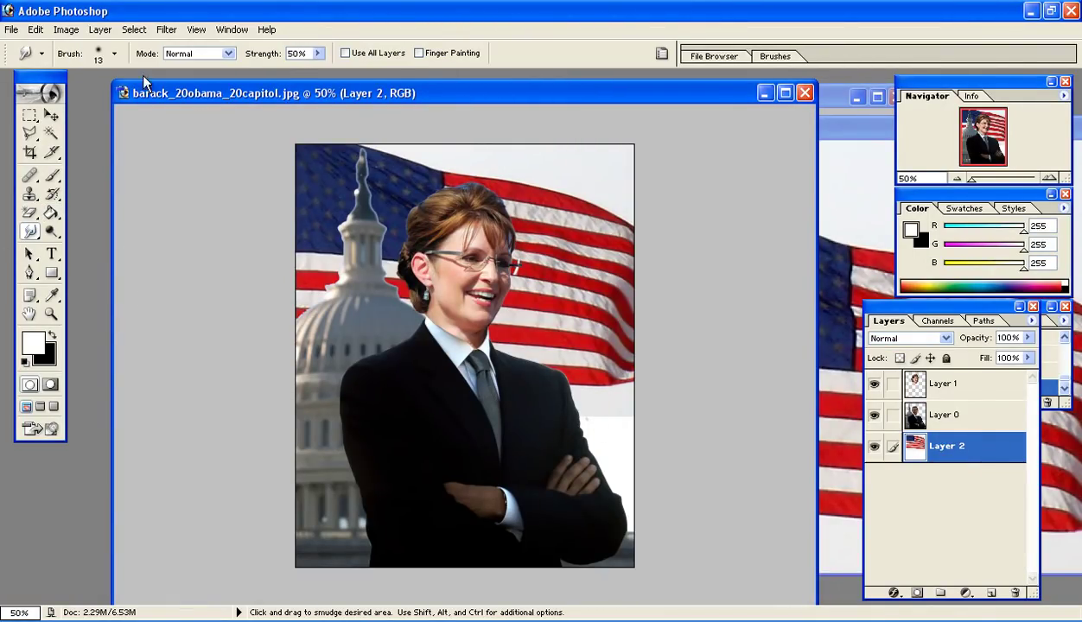
{"action": "left_click", "coordinate": [114, 55]}
{"action": "left_click_drag", "start_coordinate": [28, 96], "coordinate": [110, 96]}
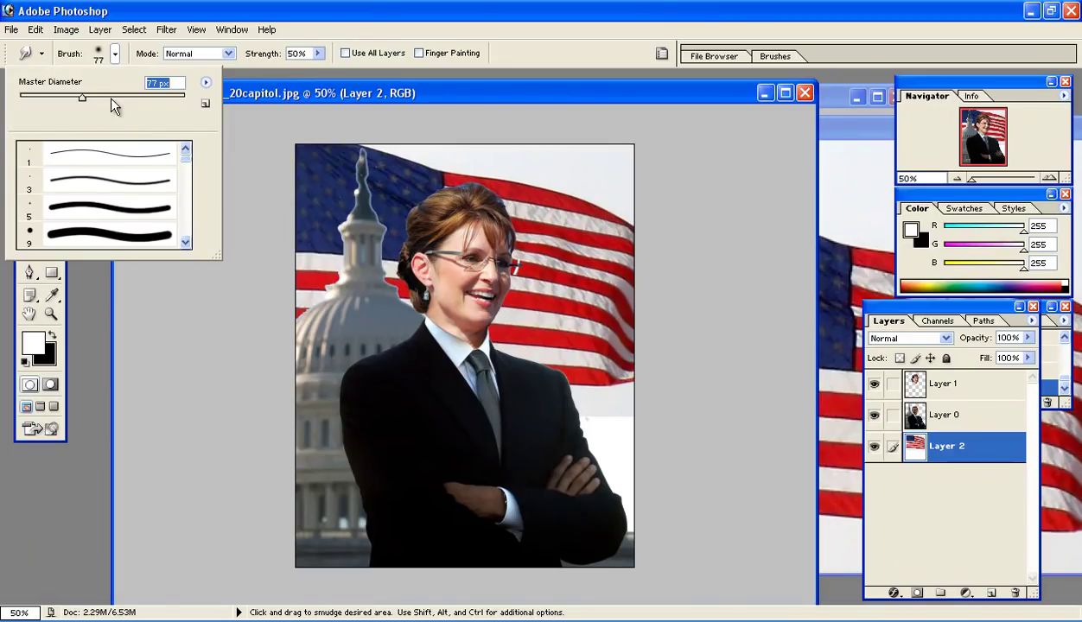
{"action": "left_click", "coordinate": [368, 88]}
{"action": "mouse_move", "coordinate": [629, 418]}
{"action": "left_mouse_down"}
{"action": "mouse_move", "coordinate": [639, 459]}
{"action": "mouse_move", "coordinate": [617, 413]}
{"action": "mouse_move", "coordinate": [625, 452]}
{"action": "mouse_move", "coordinate": [609, 424]}
{"action": "mouse_move", "coordinate": [611, 449]}
{"action": "mouse_move", "coordinate": [591, 416]}
{"action": "mouse_move", "coordinate": [587, 431]}
{"action": "mouse_move", "coordinate": [592, 423]}
{"action": "mouse_move", "coordinate": [621, 453]}
{"action": "mouse_move", "coordinate": [615, 437]}
{"action": "mouse_move", "coordinate": [638, 479]}
{"action": "mouse_move", "coordinate": [627, 422]}
{"action": "left_mouse_up"}
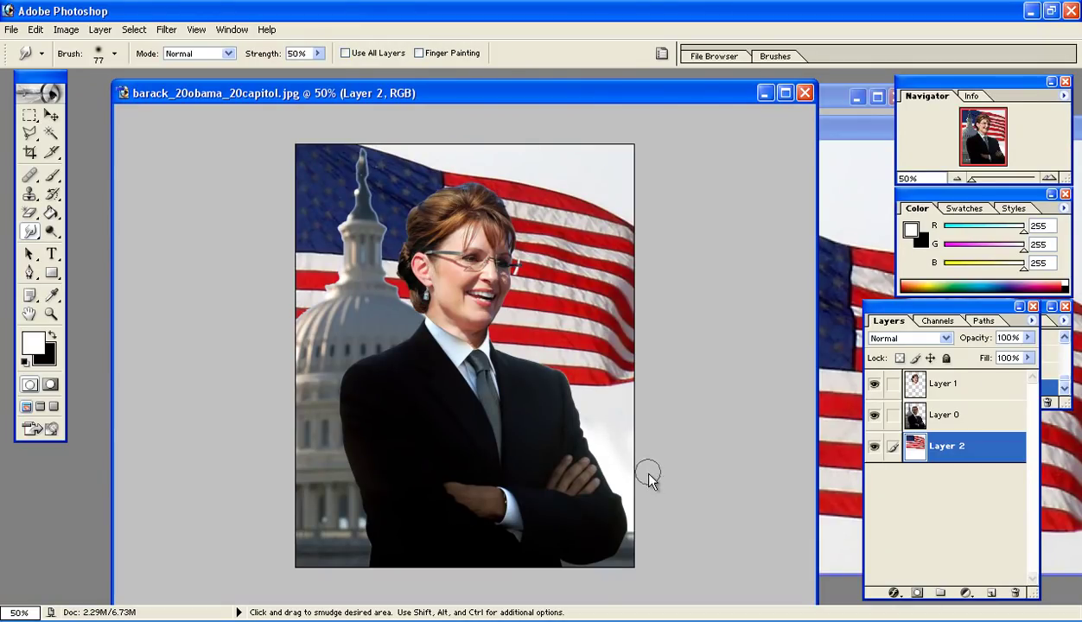
{"action": "mouse_move", "coordinate": [588, 480]}
{"action": "left_mouse_down"}
{"action": "mouse_move", "coordinate": [596, 542]}
{"action": "mouse_move", "coordinate": [633, 561]}
{"action": "left_mouse_up"}
{"action": "mouse_move", "coordinate": [434, 97]}
{"action": "left_mouse_down"}
{"action": "mouse_move", "coordinate": [526, 85]}
{"action": "mouse_move", "coordinate": [443, 88]}
{"action": "left_mouse_up"}
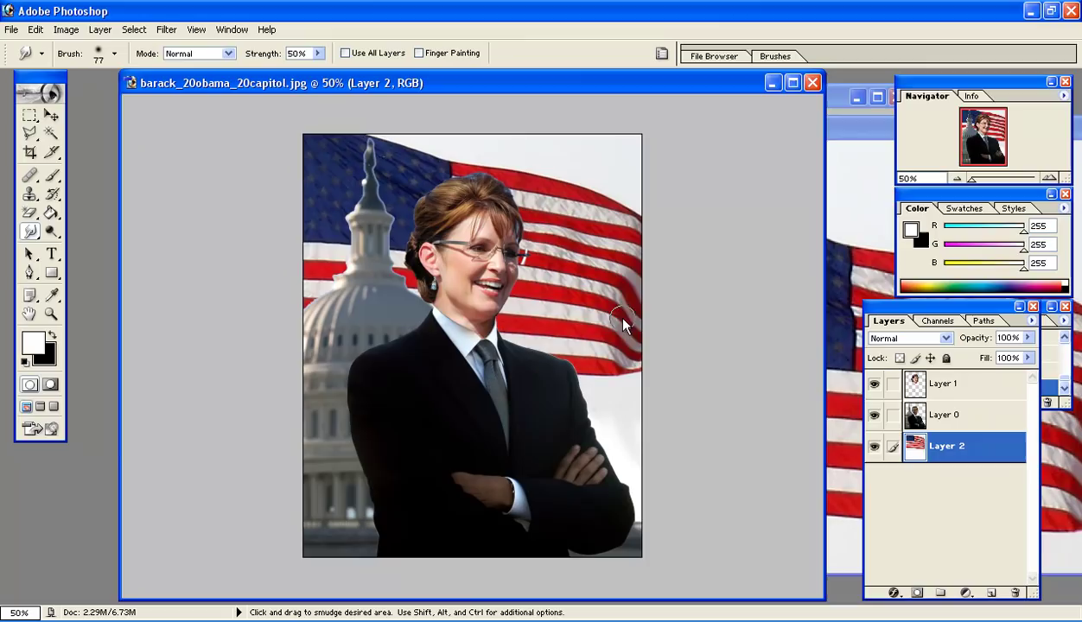